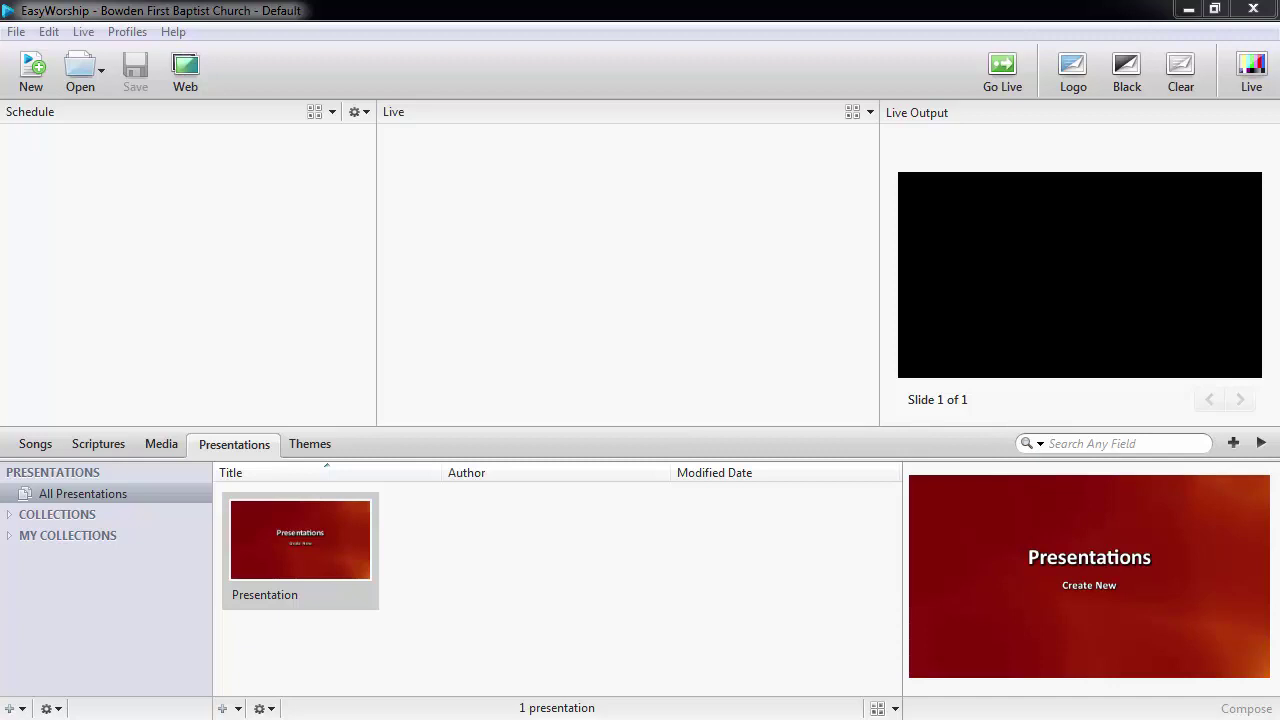
- Open the existing 'Presentation' in the Presentation Editor using its Edit Presentation... context command
{"action": "right_click", "coordinate": [352, 570]}
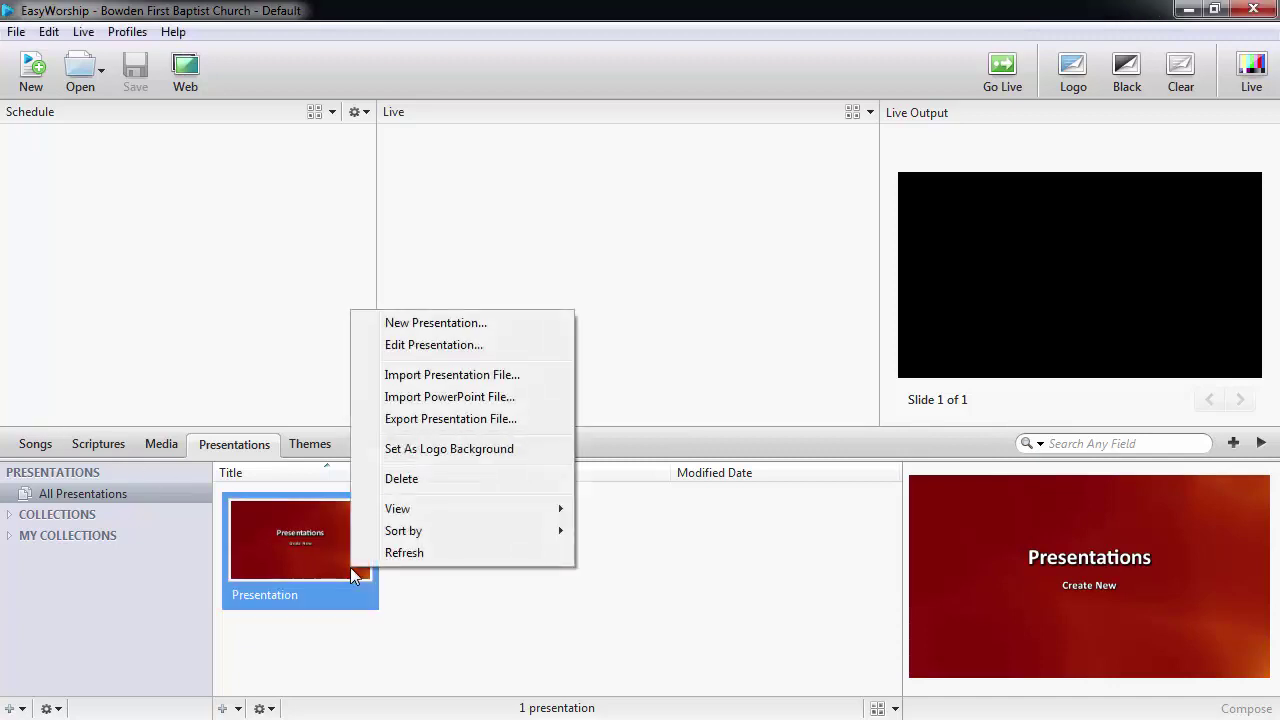
{"action": "left_click", "coordinate": [365, 350]}
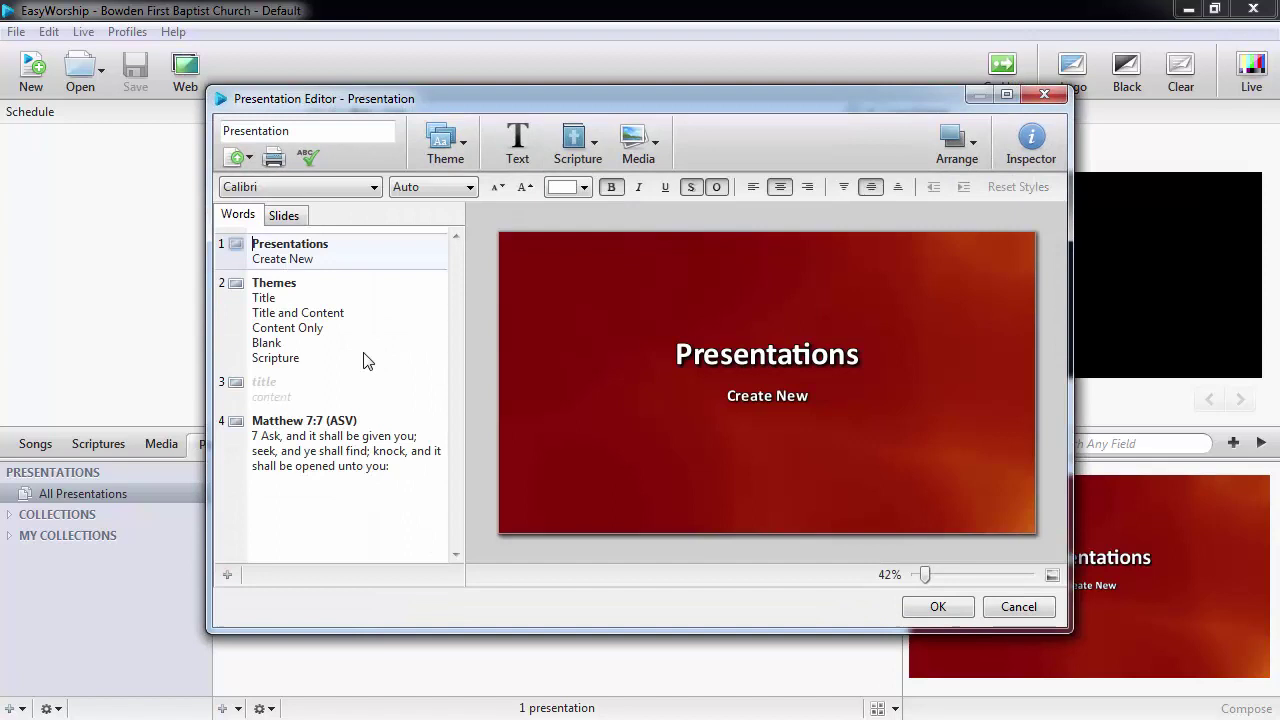
- Show slides as thumbnails and place the 24 video on slide 1, shrunk into the top-left corner
{"action": "left_click", "coordinate": [304, 226]}
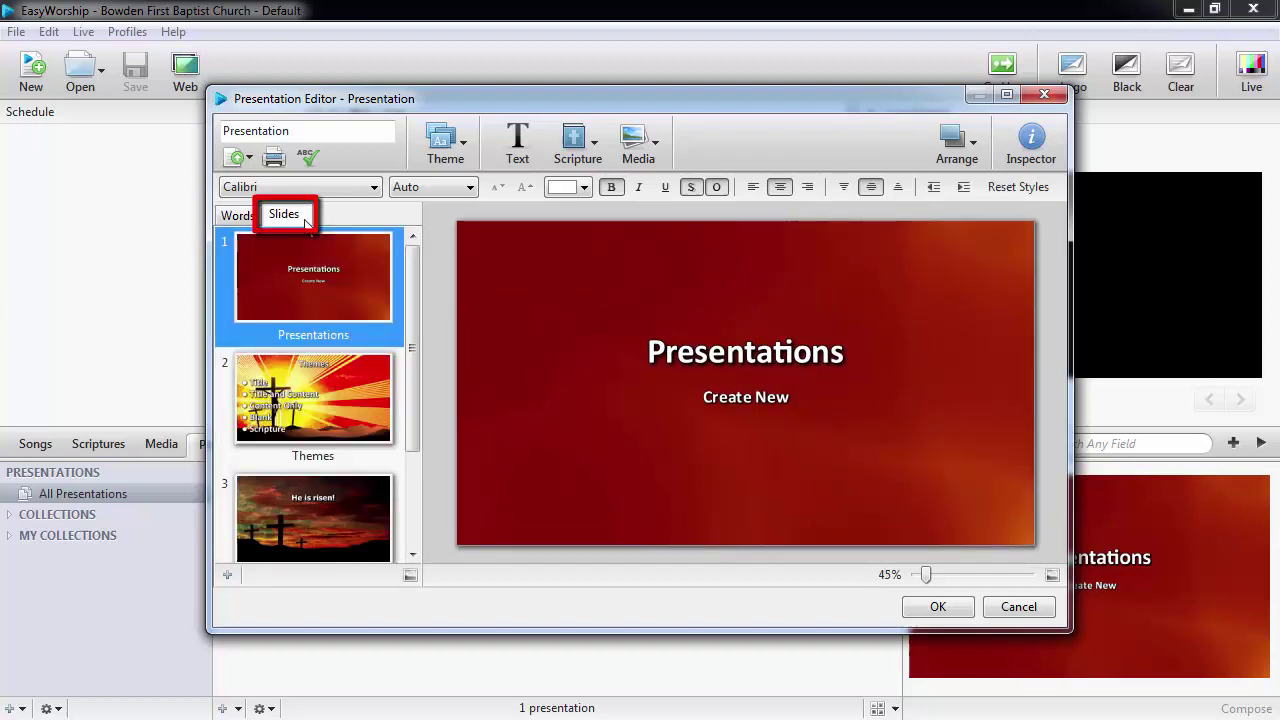
{"action": "left_click", "coordinate": [658, 165]}
{"action": "left_click_drag", "start_coordinate": [668, 270], "coordinate": [529, 262]}
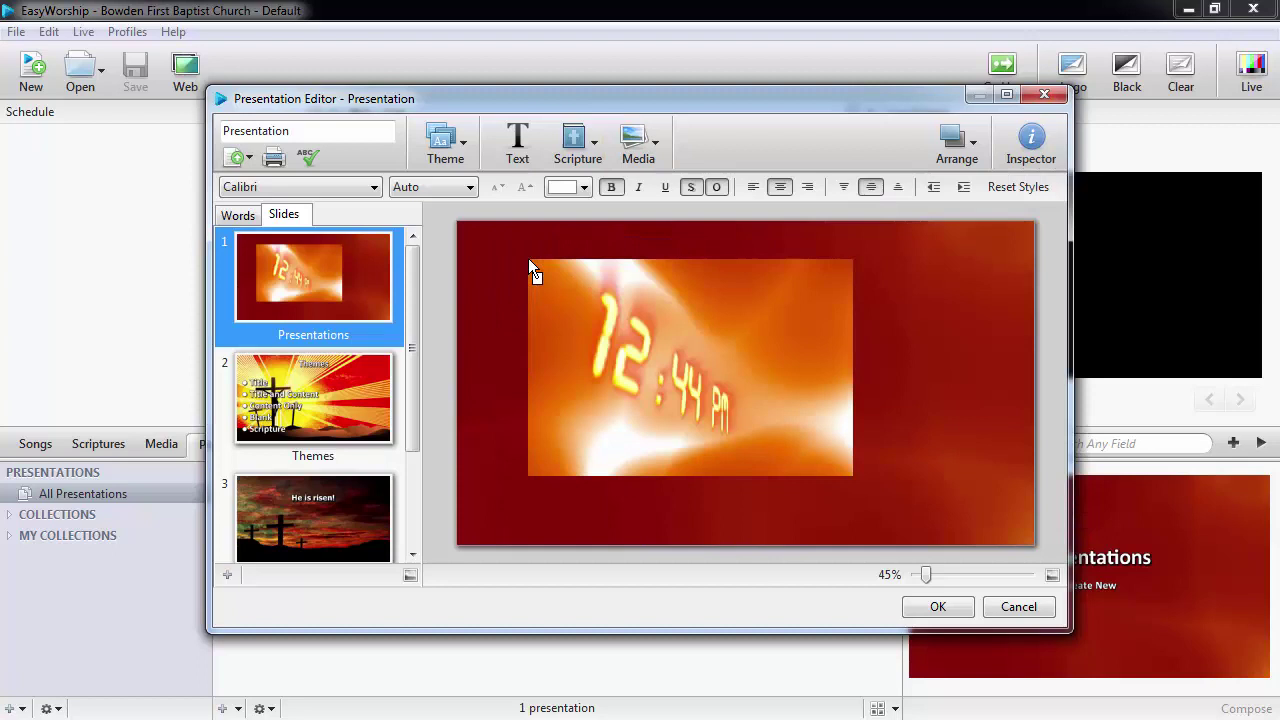
{"action": "left_click", "coordinate": [531, 266]}
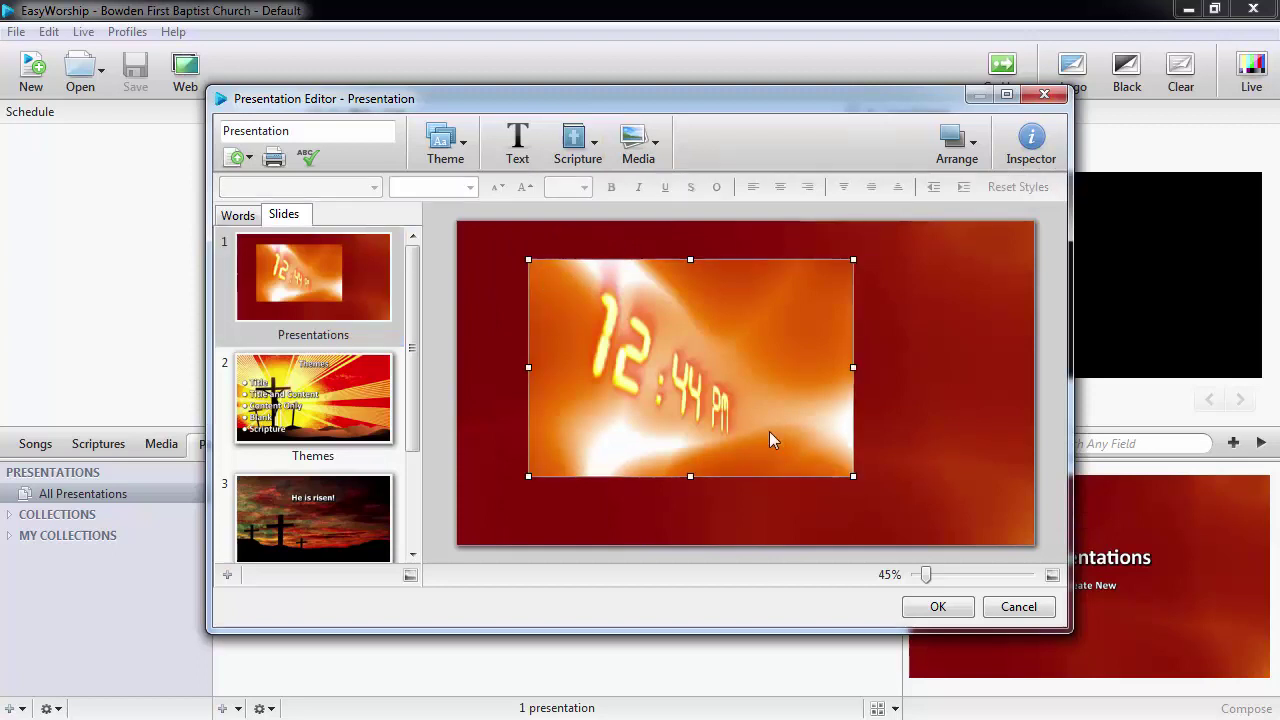
{"action": "left_click_drag", "start_coordinate": [846, 482], "coordinate": [686, 366]}
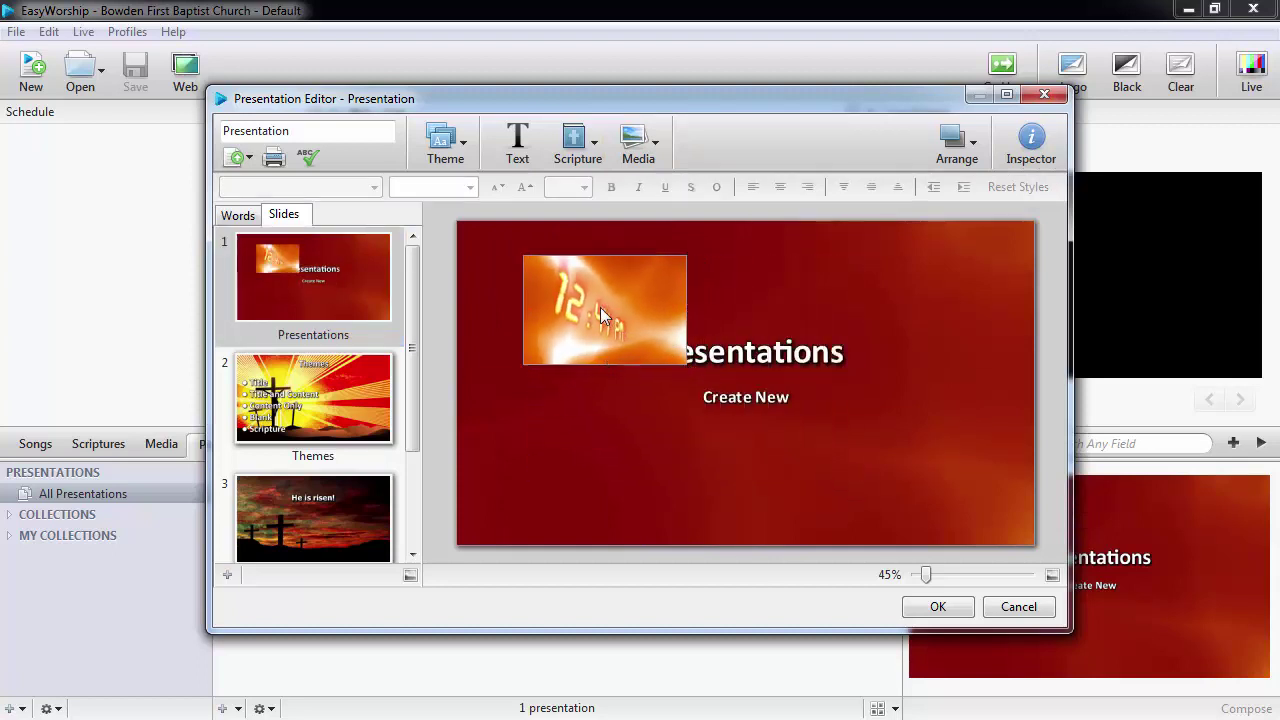
{"action": "left_click_drag", "start_coordinate": [616, 318], "coordinate": [562, 288]}
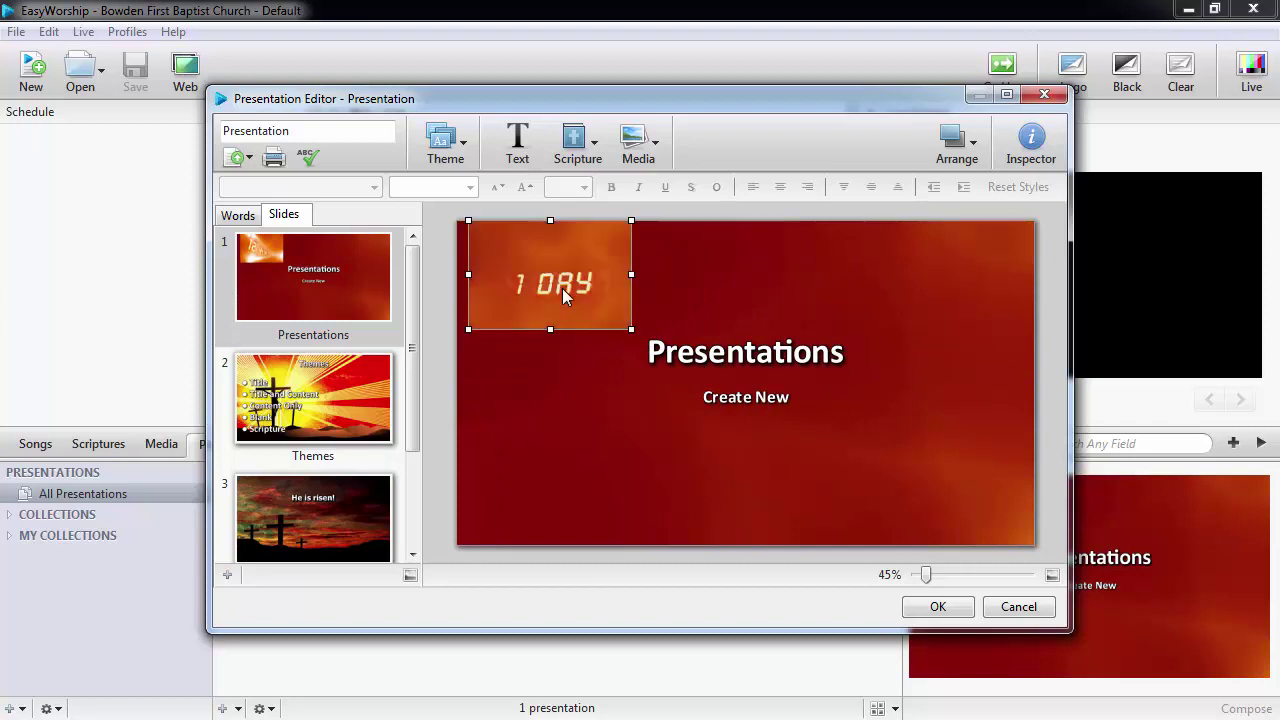
{"action": "left_click", "coordinate": [664, 272]}
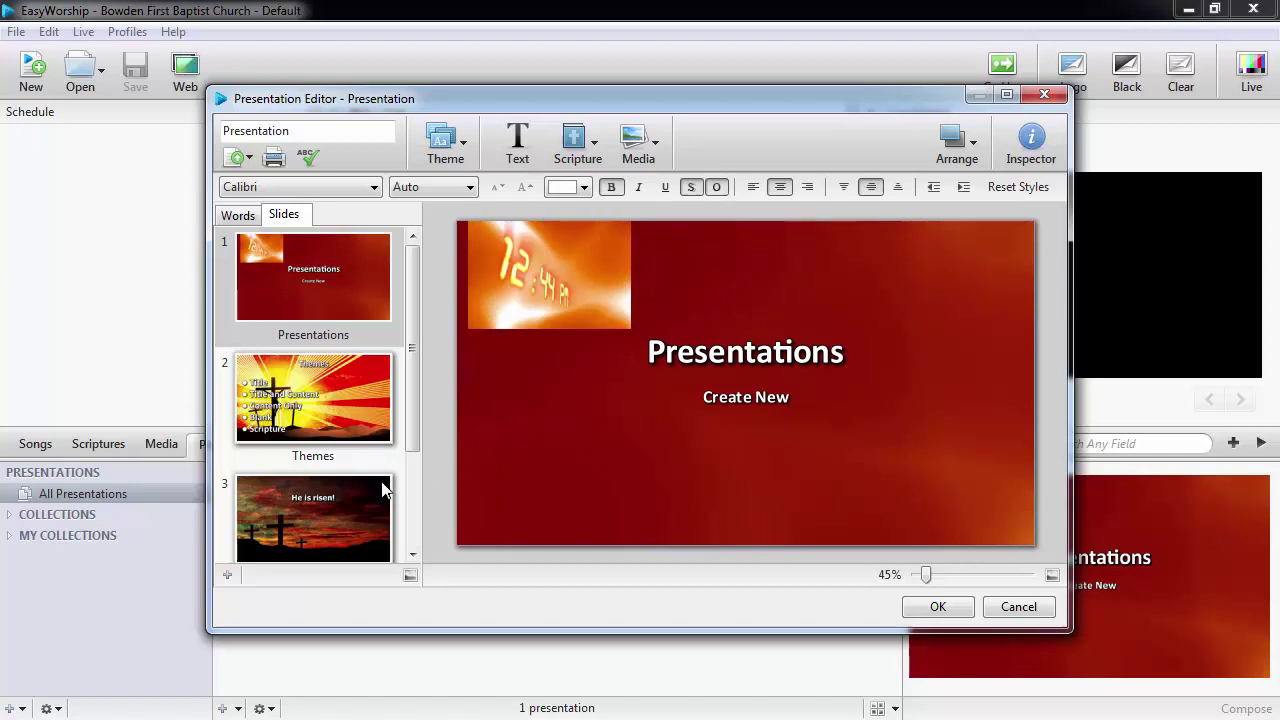
- Add the God's Creation video to the He is risen! slide, shrink it near the top, and send it to back
{"action": "left_click", "coordinate": [355, 507]}
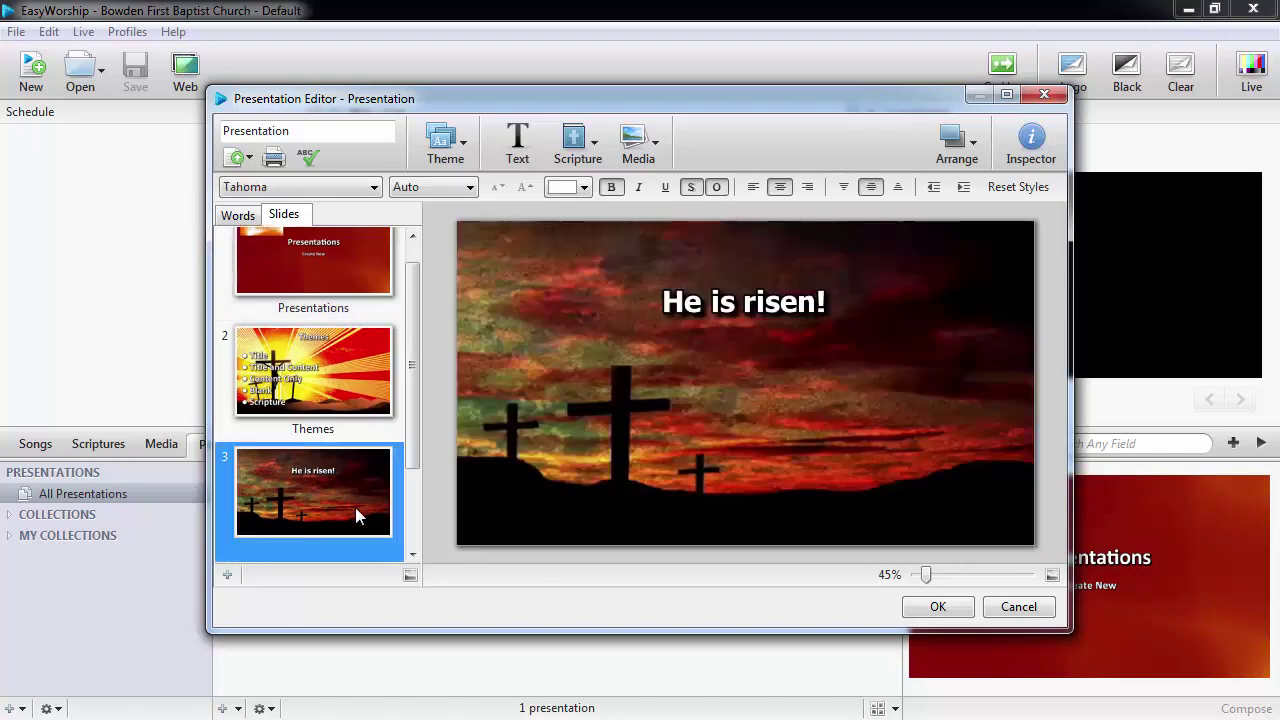
{"action": "left_click", "coordinate": [661, 162]}
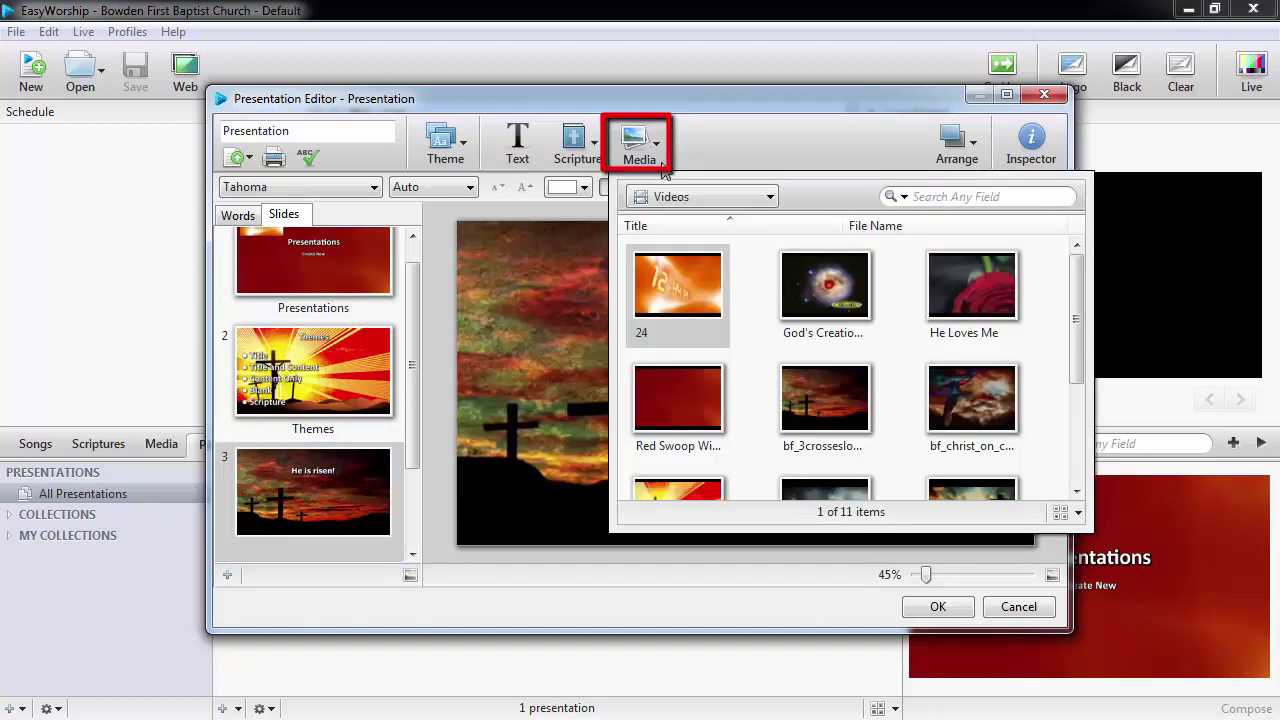
{"action": "left_click_drag", "start_coordinate": [796, 264], "coordinate": [700, 260]}
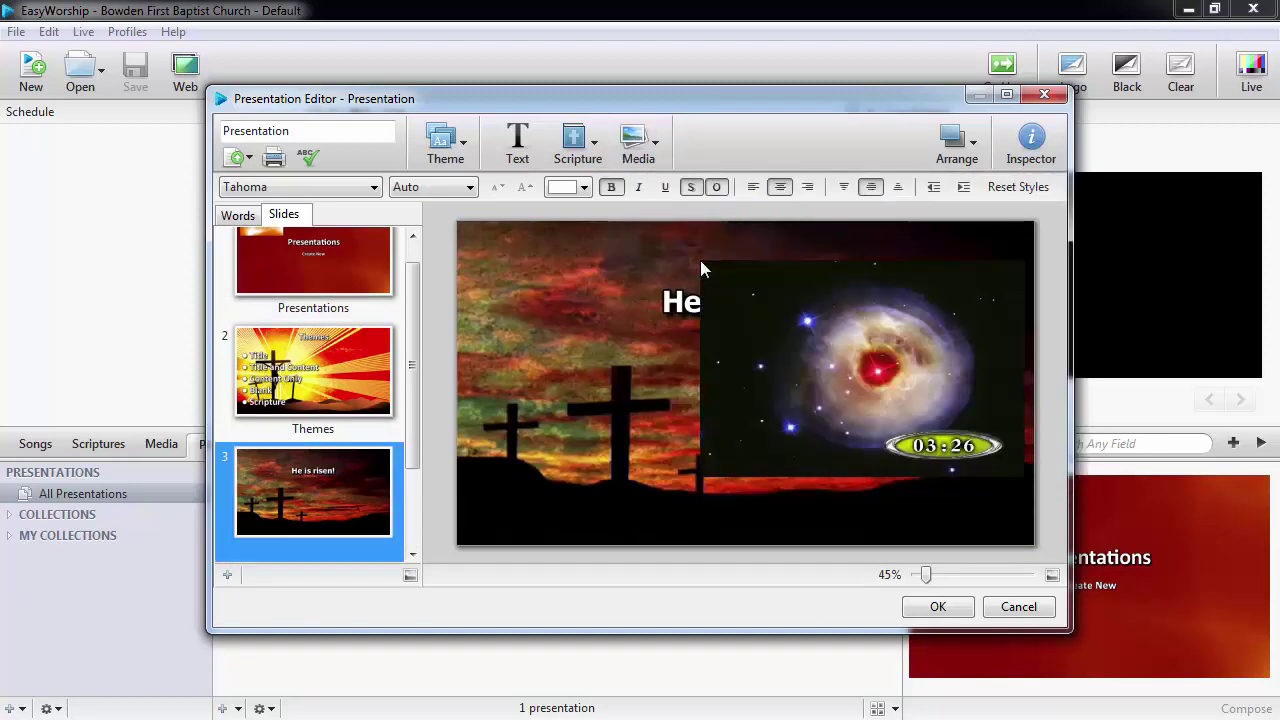
{"action": "left_click_drag", "start_coordinate": [785, 295], "coordinate": [673, 284]}
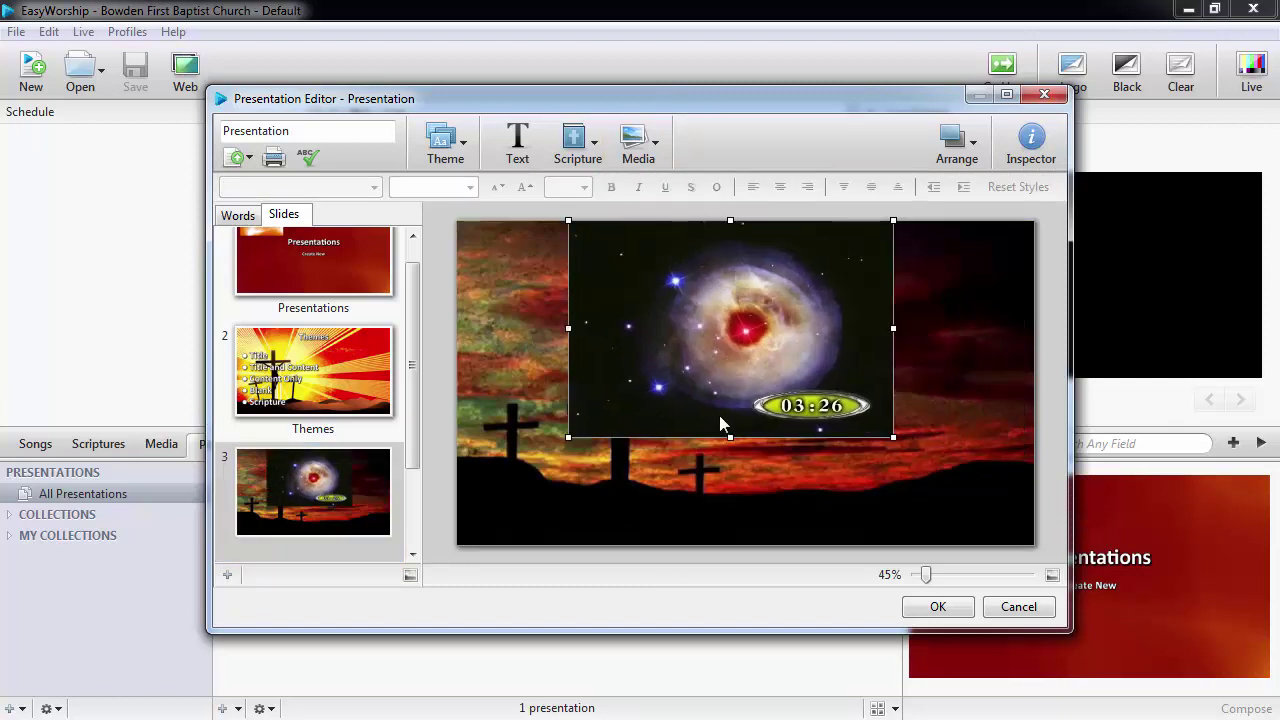
{"action": "left_click_drag", "start_coordinate": [730, 437], "coordinate": [723, 360]}
{"action": "left_click", "coordinate": [958, 152]}
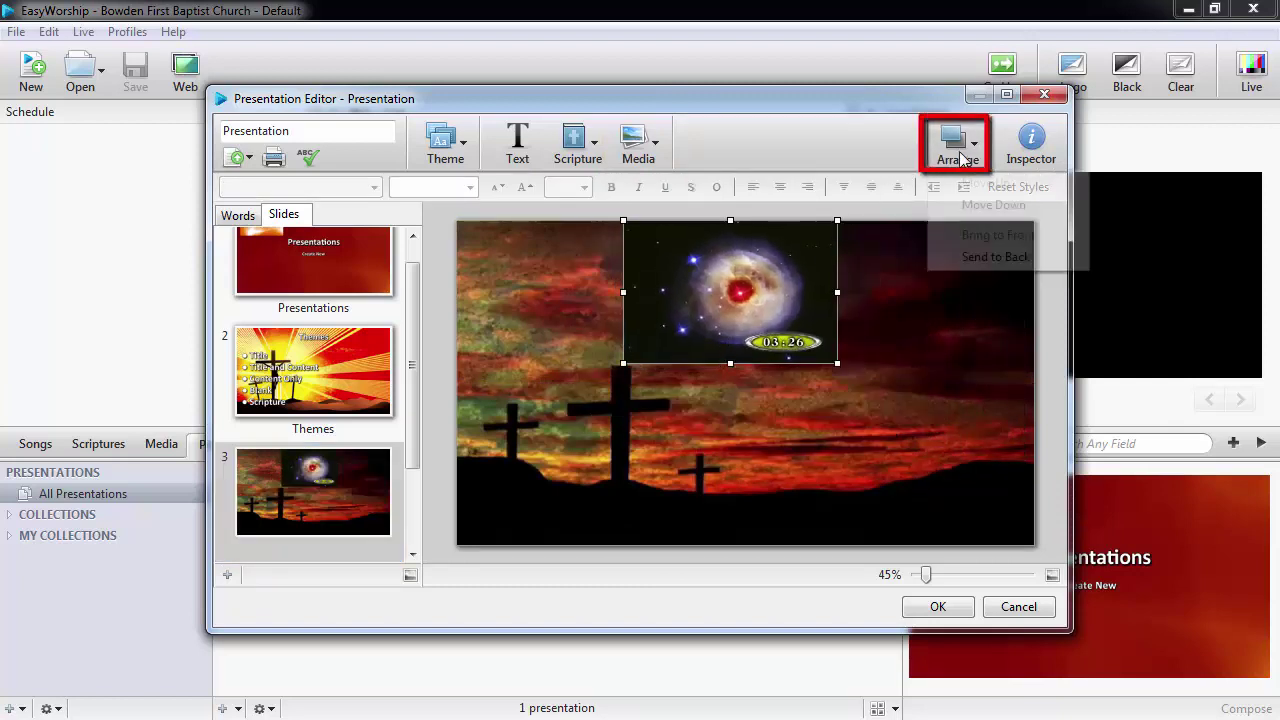
{"action": "left_click", "coordinate": [996, 256]}
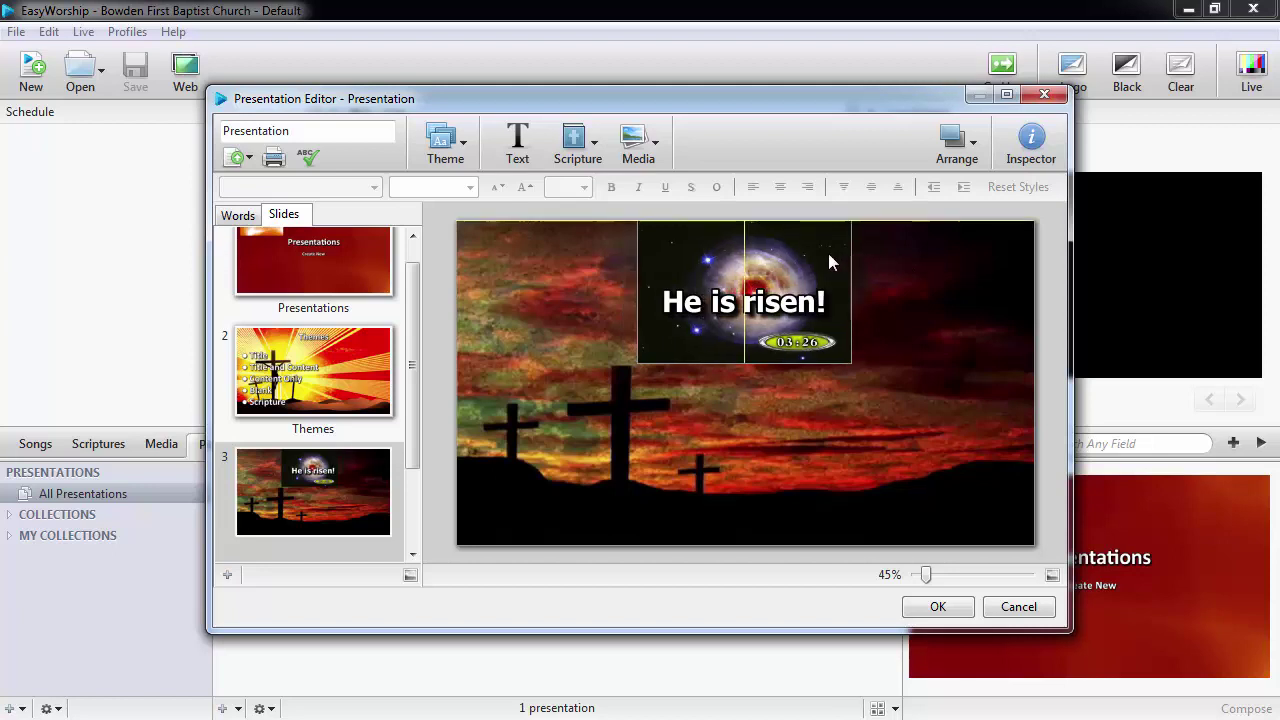
- Move the Presentation Editor left and place the Inspector window on the right side of the screen
{"action": "left_click_drag", "start_coordinate": [766, 106], "coordinate": [567, 127]}
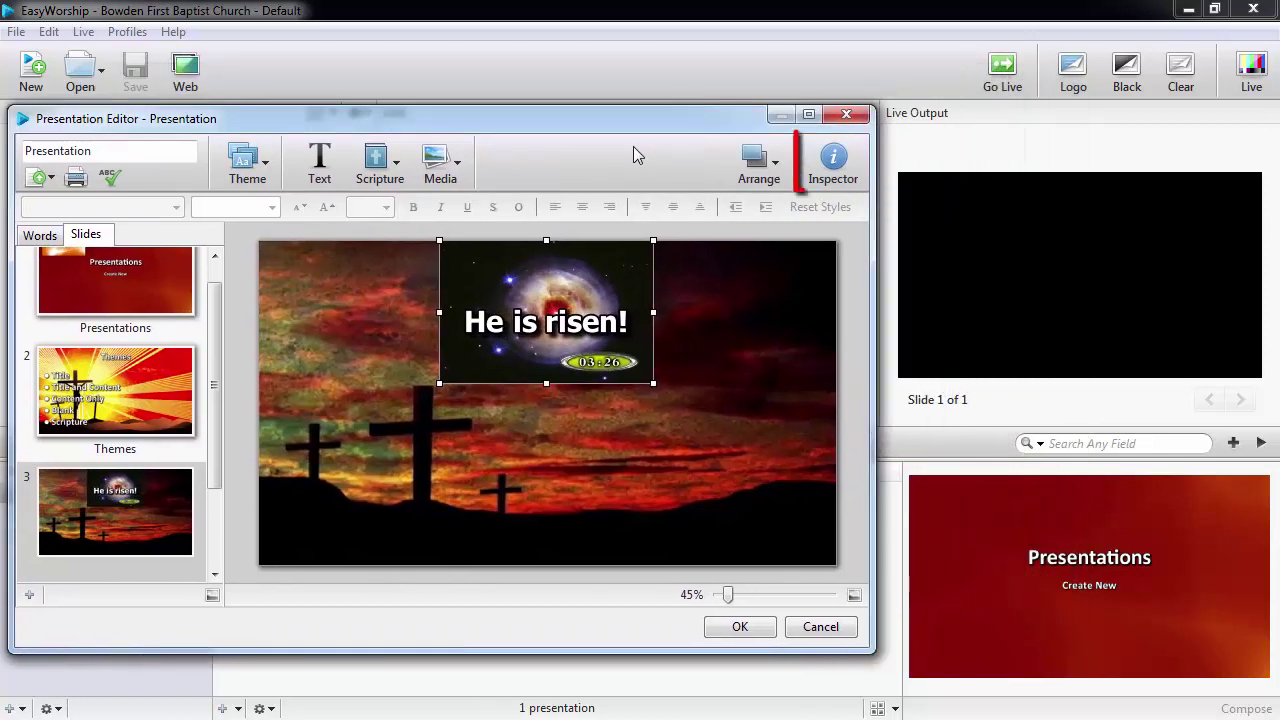
{"action": "left_click", "coordinate": [812, 195]}
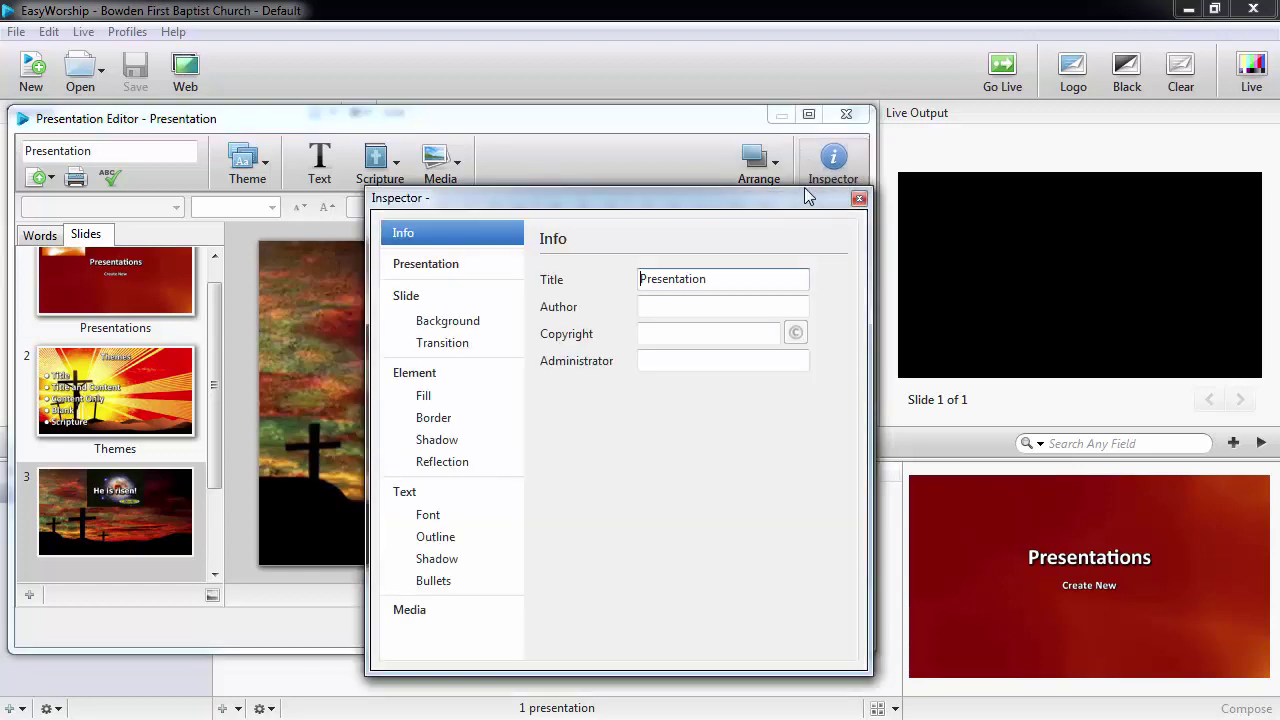
{"action": "left_click_drag", "start_coordinate": [809, 194], "coordinate": [1164, 135]}
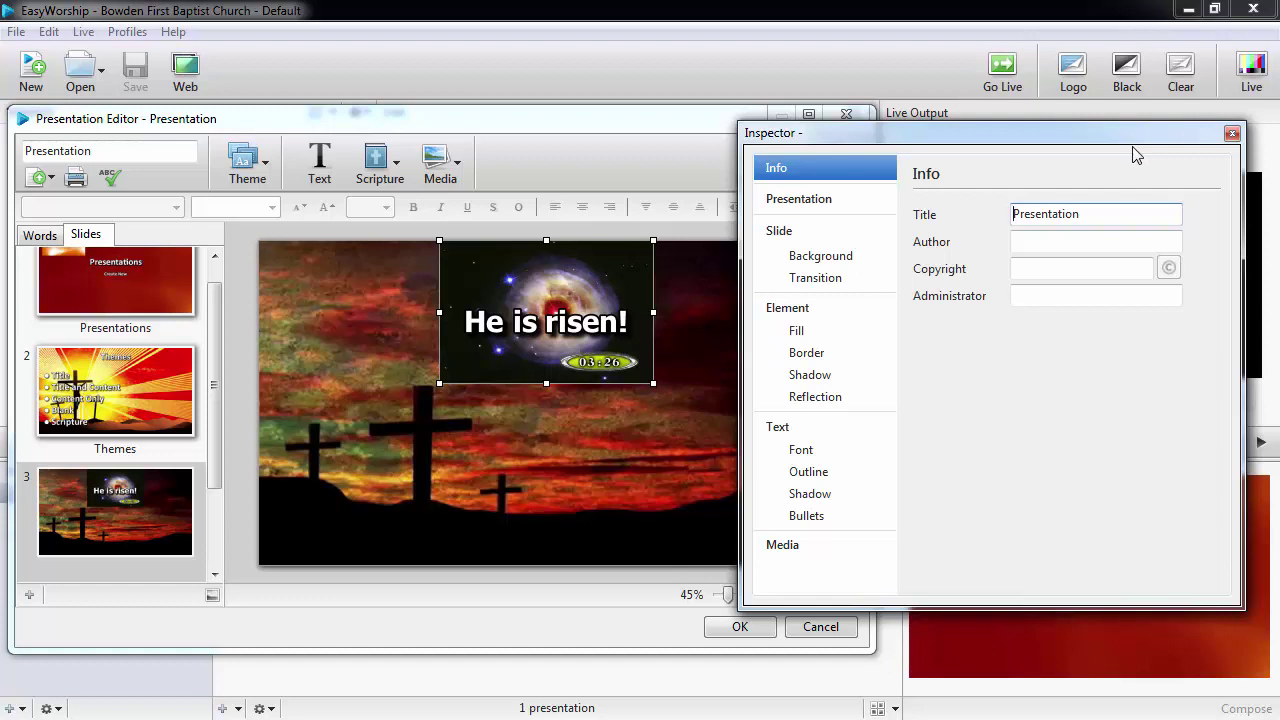
- Turn on Loop Presentation with aspect ratio kept at Auto, and revert the theme to global
{"action": "left_click", "coordinate": [877, 202]}
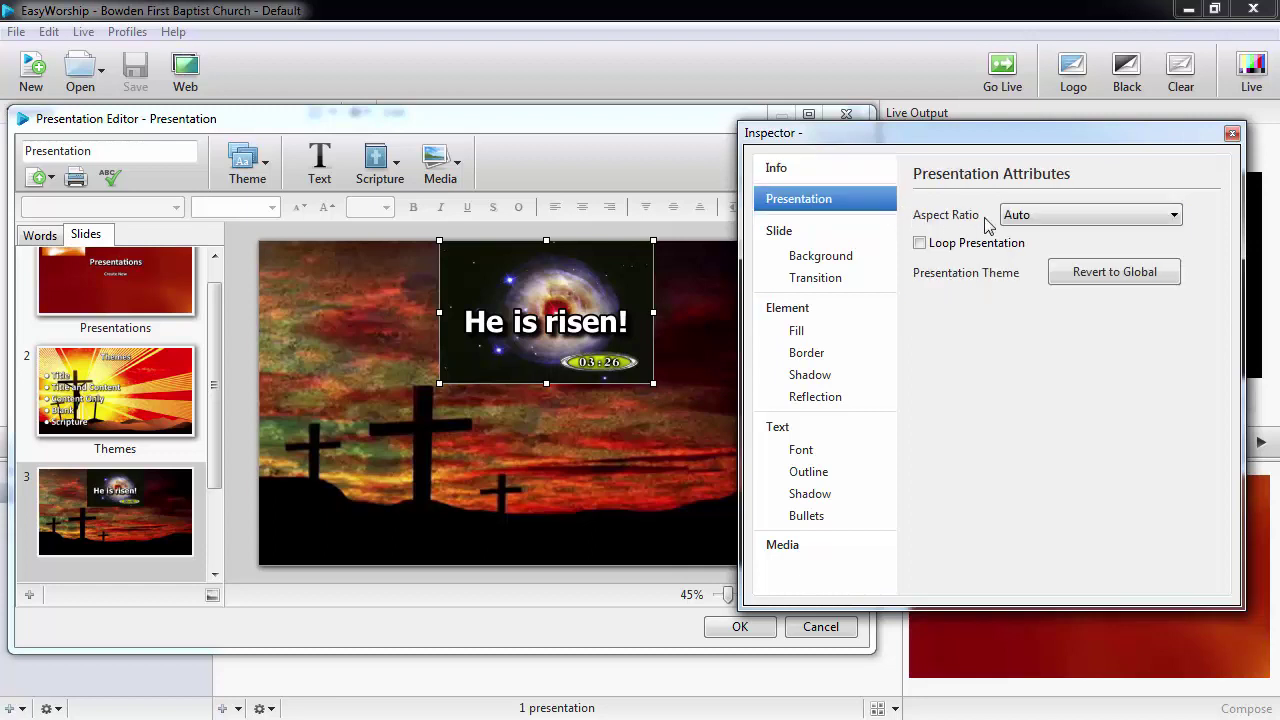
{"action": "left_click", "coordinate": [1173, 217]}
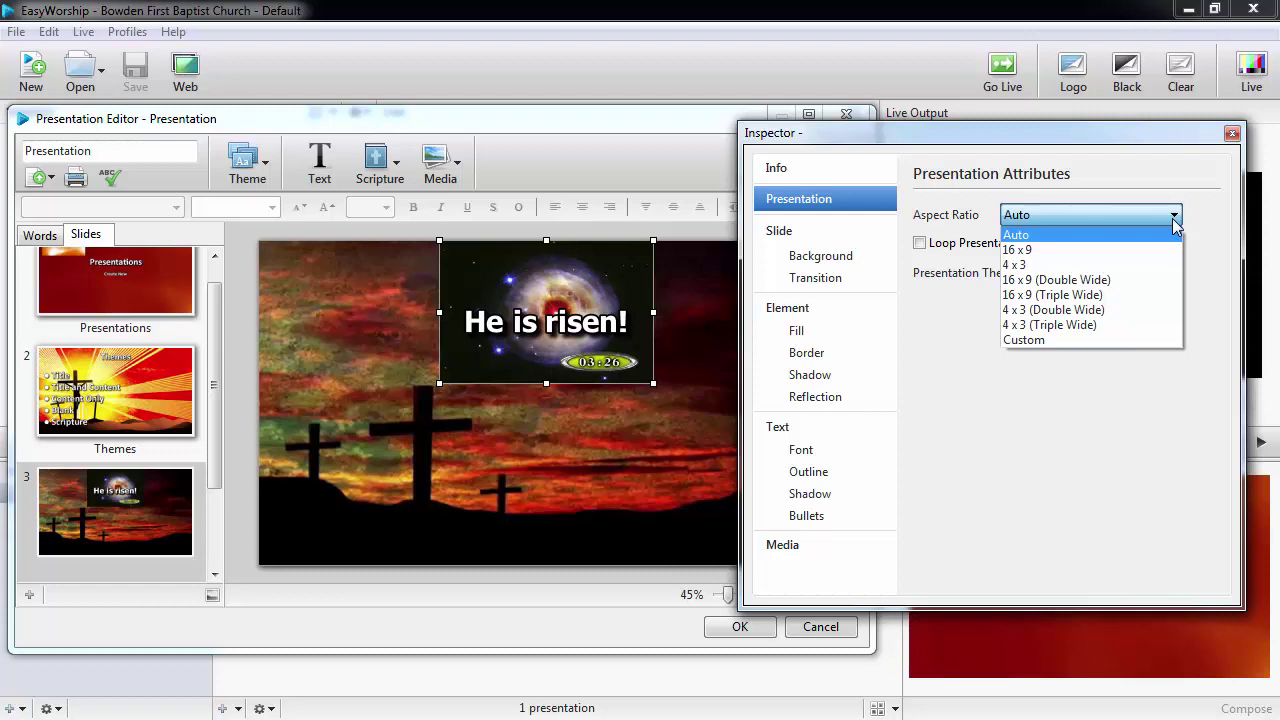
{"action": "left_click", "coordinate": [1175, 222]}
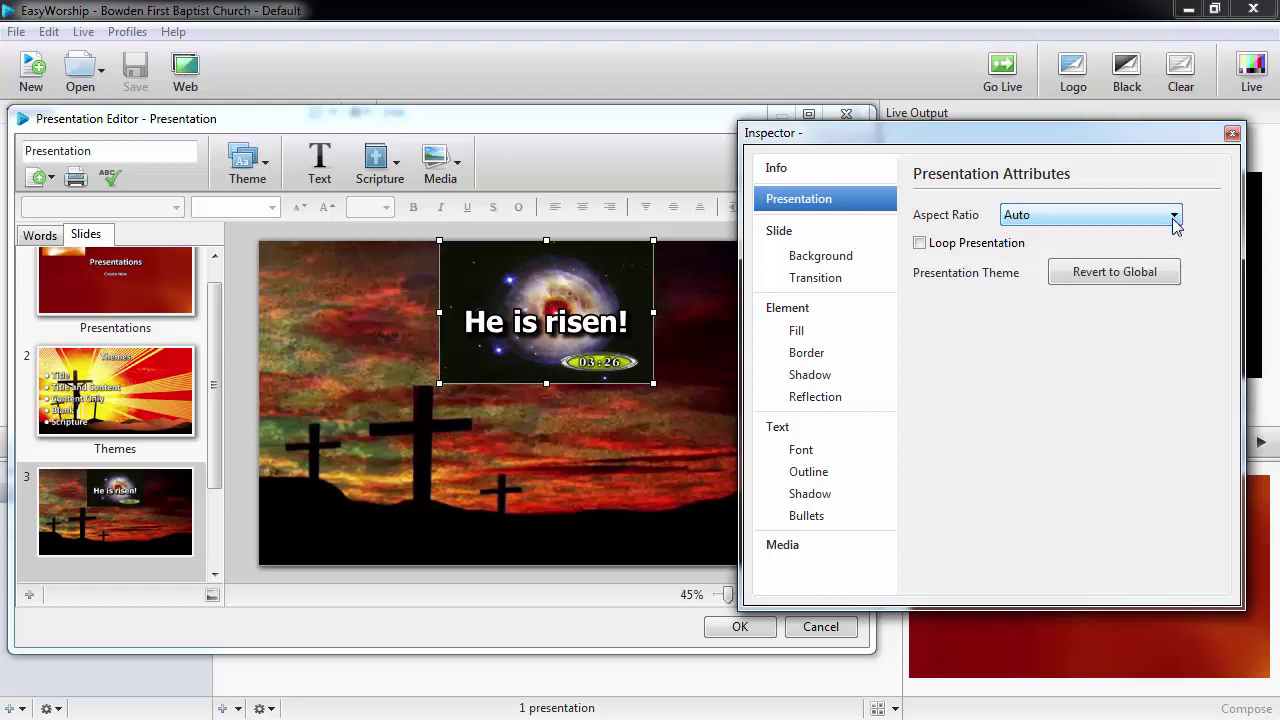
{"action": "left_click", "coordinate": [920, 244]}
{"action": "left_click", "coordinate": [1062, 289]}
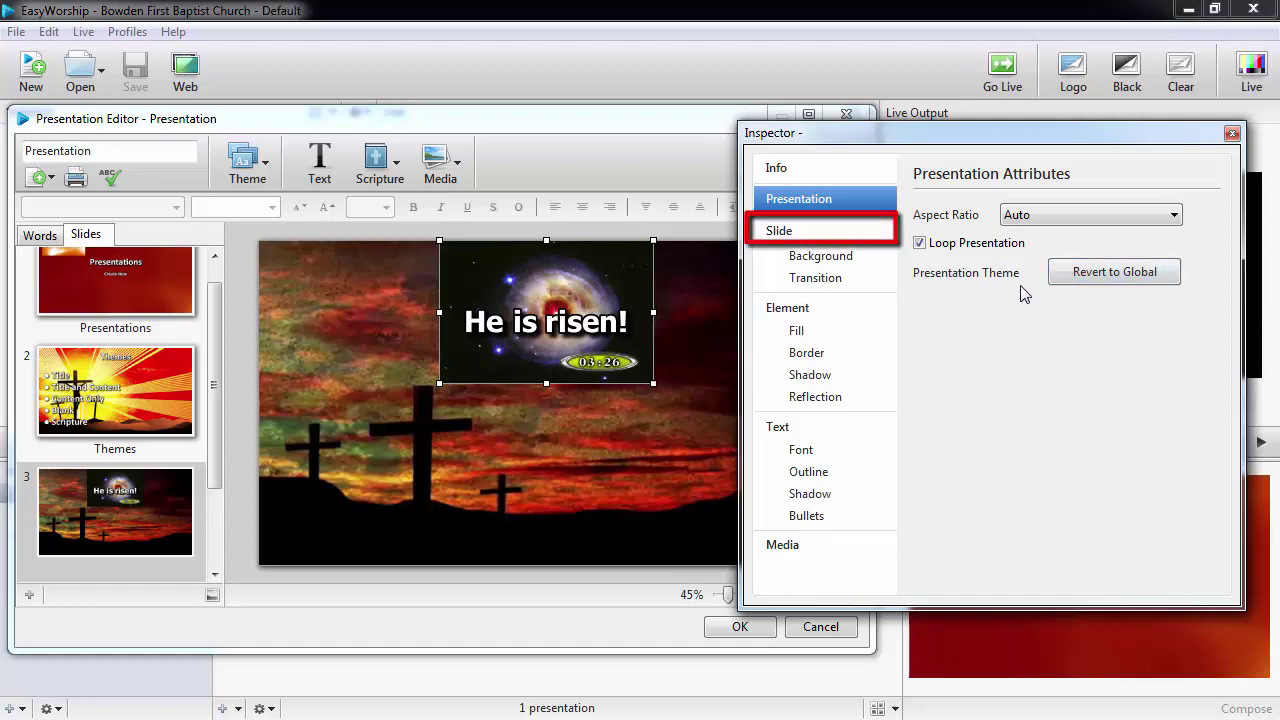
- Show the slide's Background settings, keeping Media Fill and Repeating Background as they are
{"action": "left_click", "coordinate": [877, 238]}
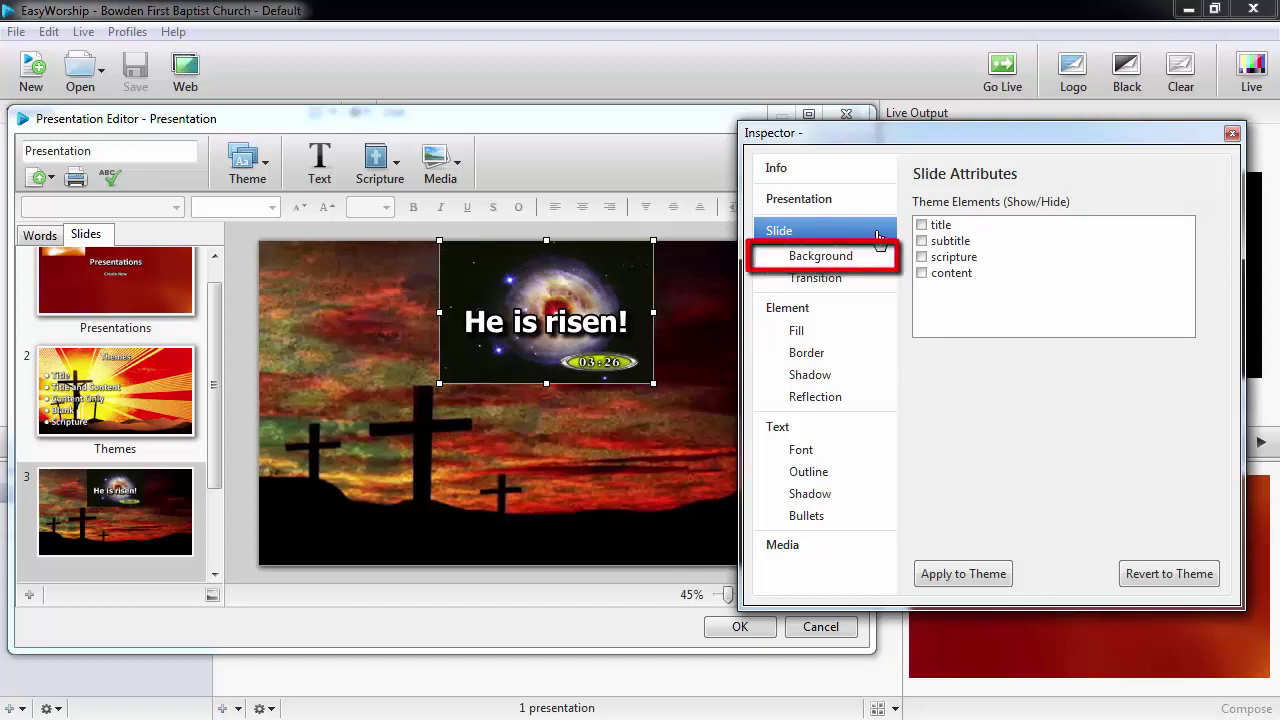
{"action": "left_click", "coordinate": [879, 261]}
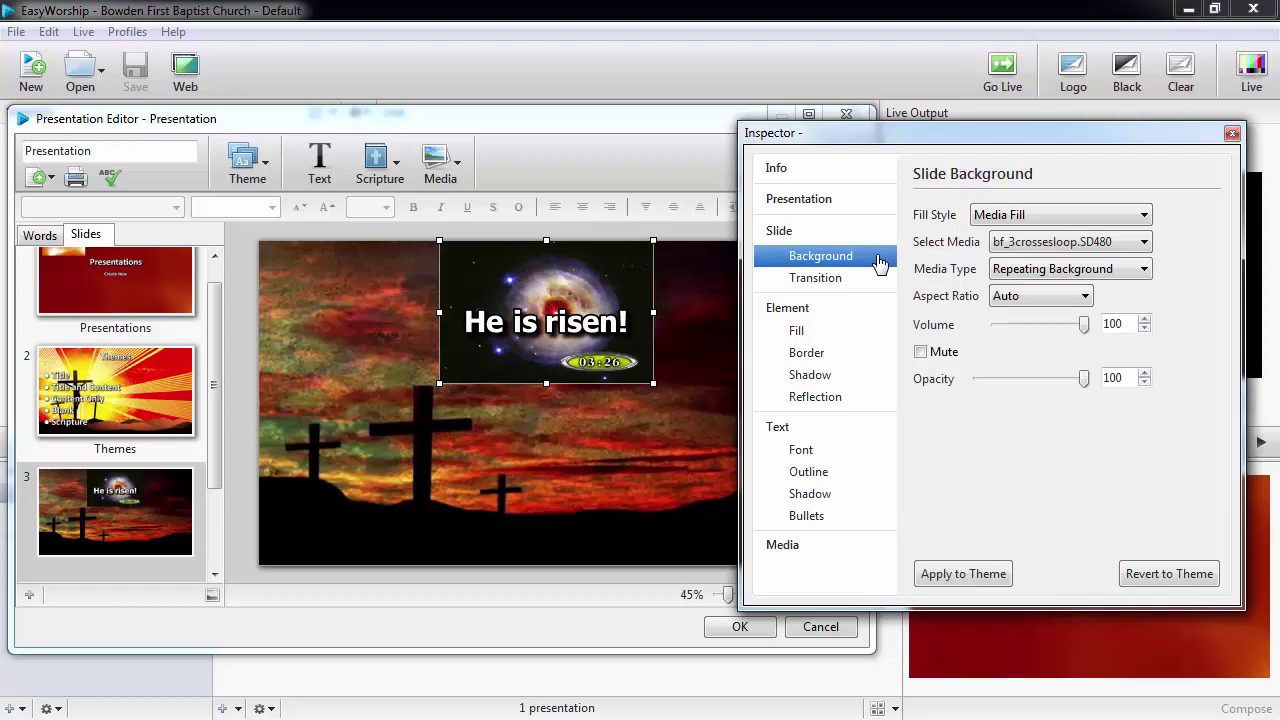
{"action": "left_click", "coordinate": [1141, 216]}
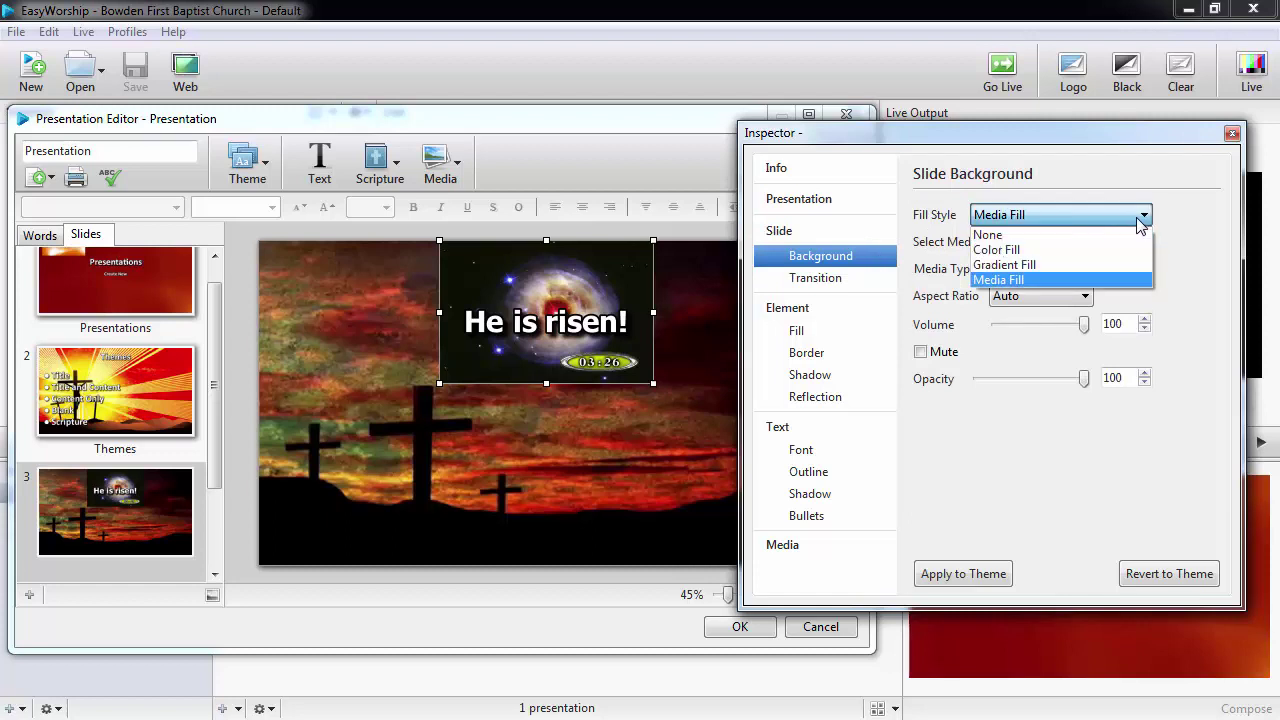
{"action": "left_click", "coordinate": [1141, 218]}
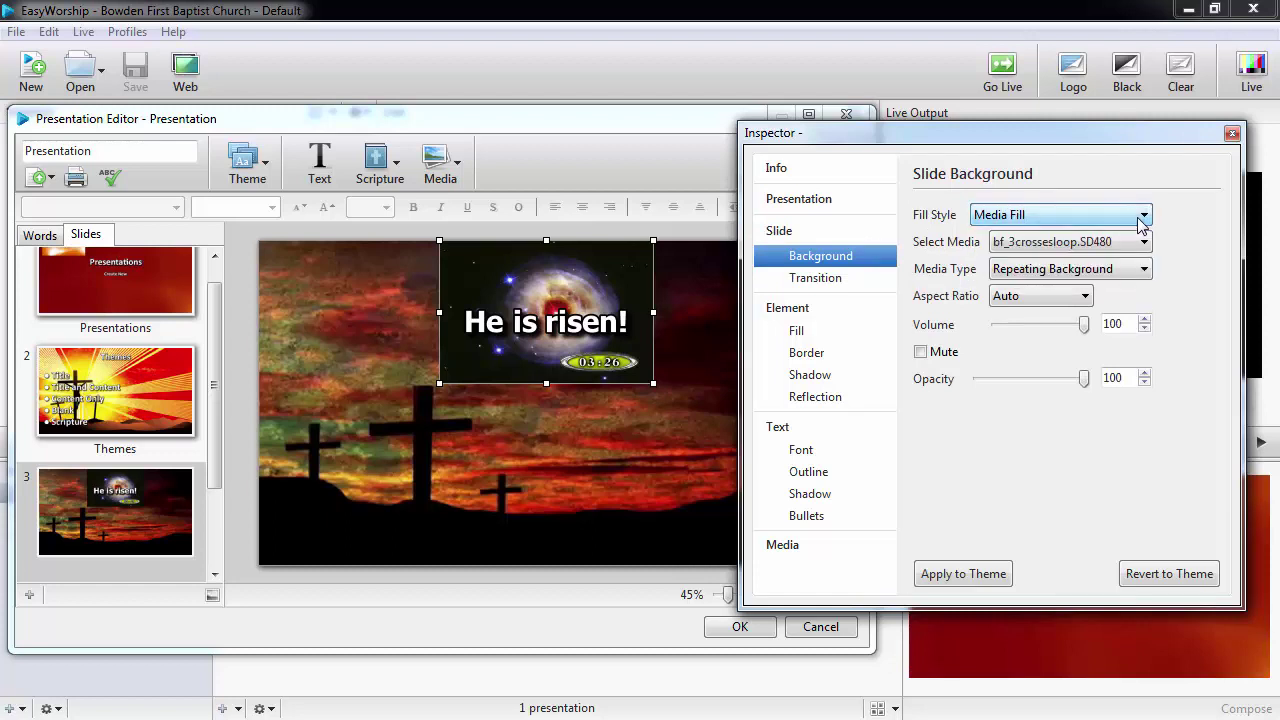
{"action": "left_click", "coordinate": [1143, 270]}
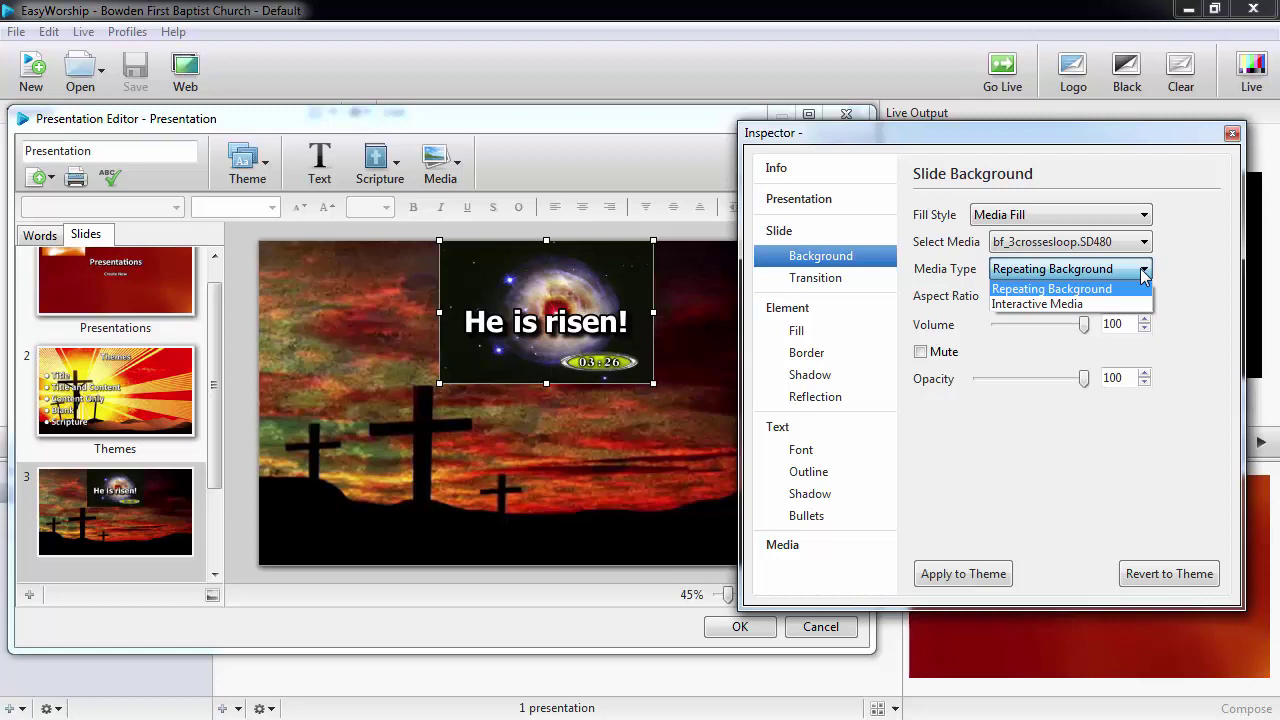
{"action": "left_click", "coordinate": [1145, 272]}
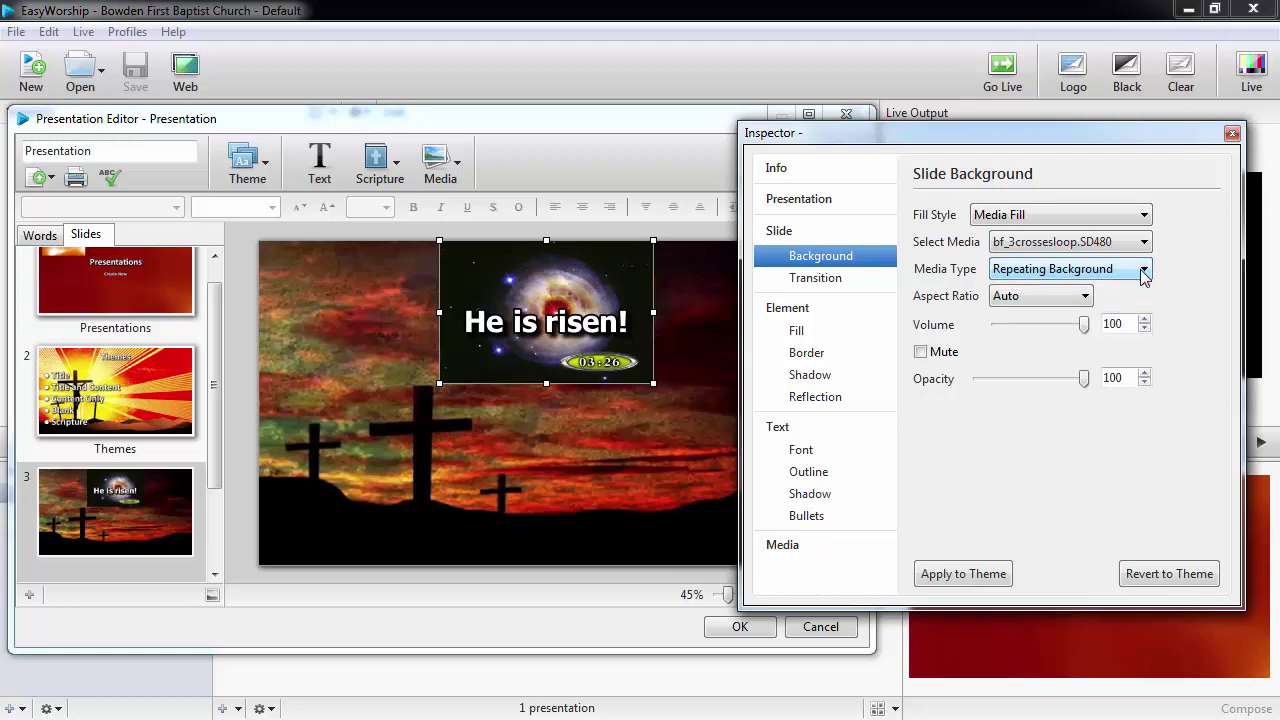
- Apply a Blend transition of 00.70 seconds to the slide, leaving advance set to On Click
{"action": "left_click", "coordinate": [886, 284]}
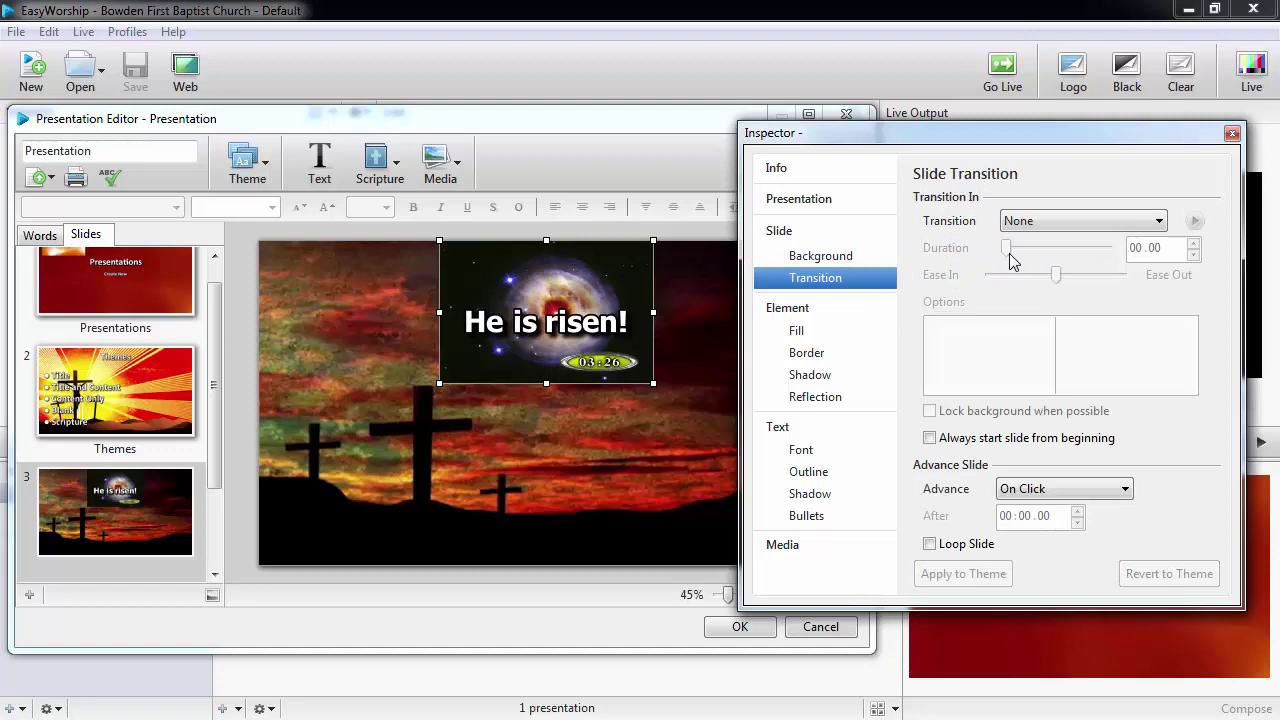
{"action": "left_click", "coordinate": [1159, 224]}
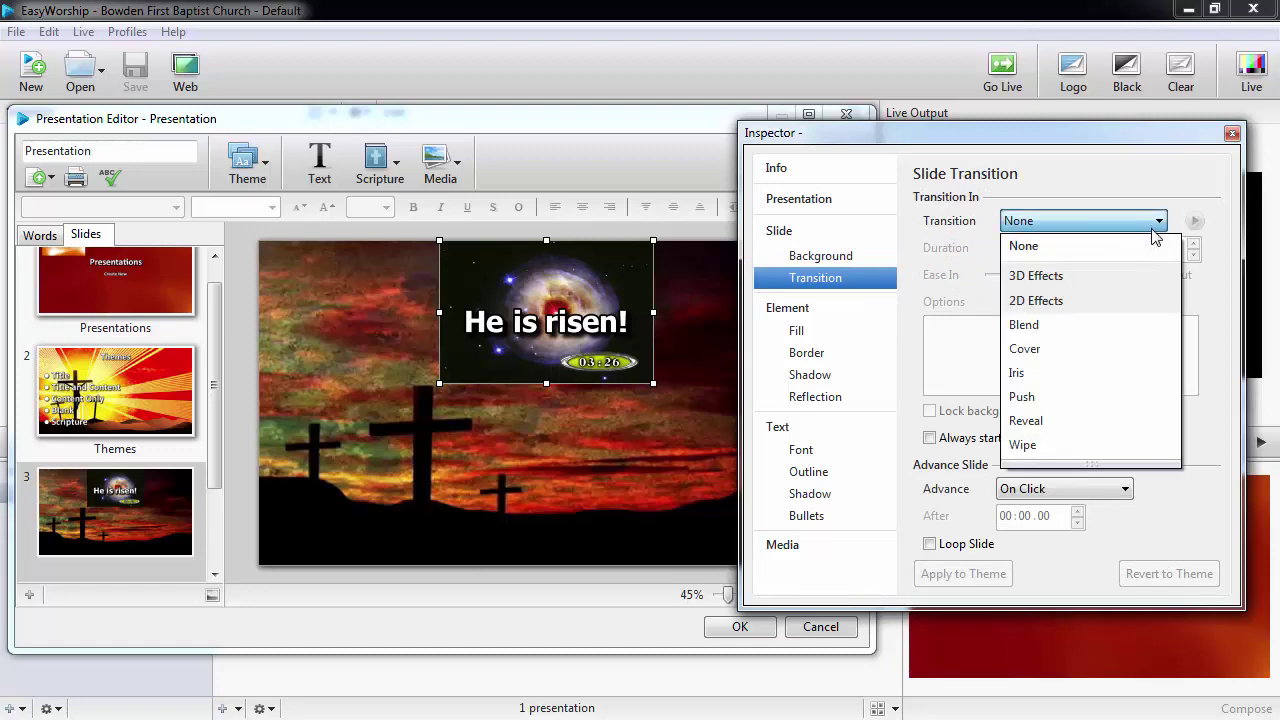
{"action": "left_click", "coordinate": [1088, 326]}
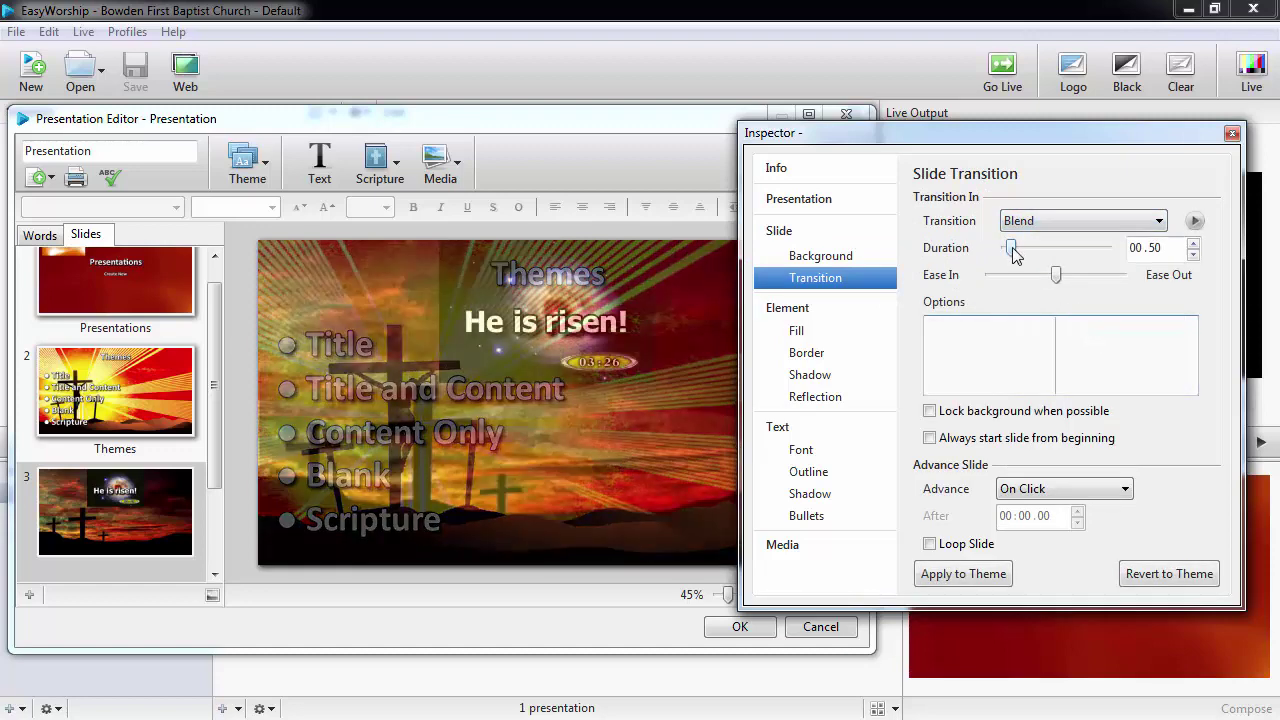
{"action": "left_click_drag", "start_coordinate": [1011, 248], "coordinate": [1015, 249]}
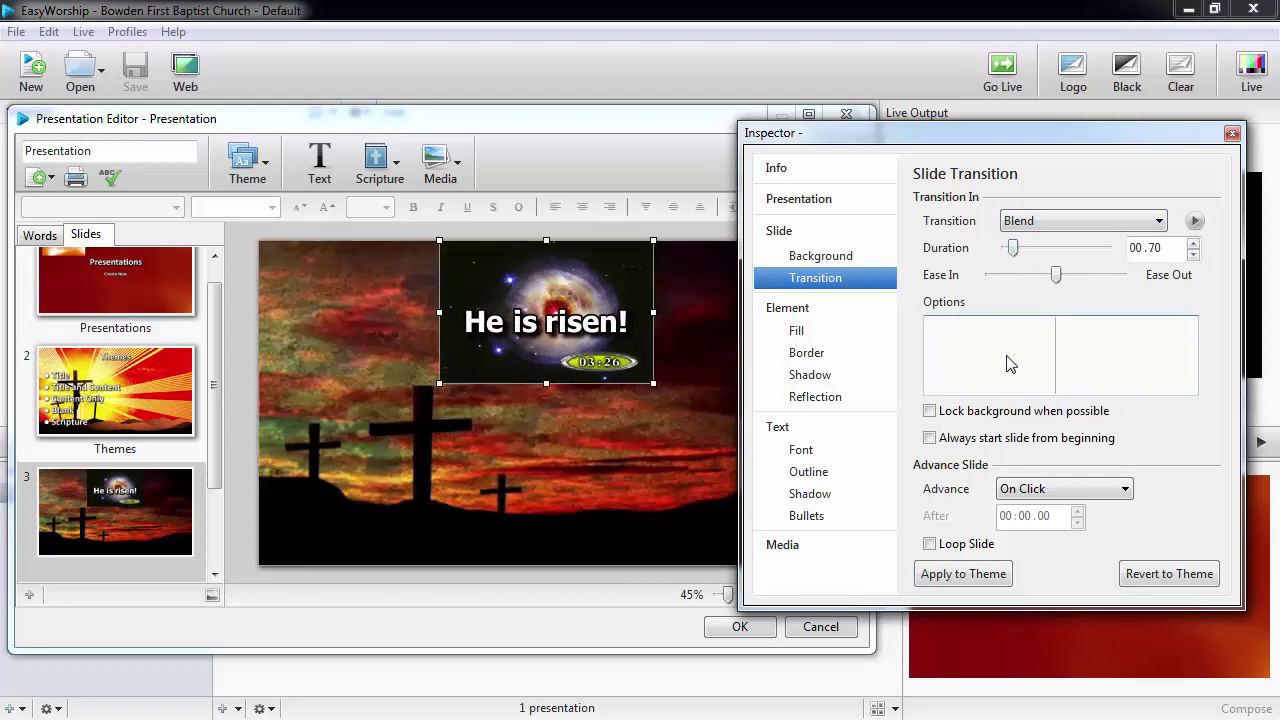
{"action": "left_click", "coordinate": [1120, 490]}
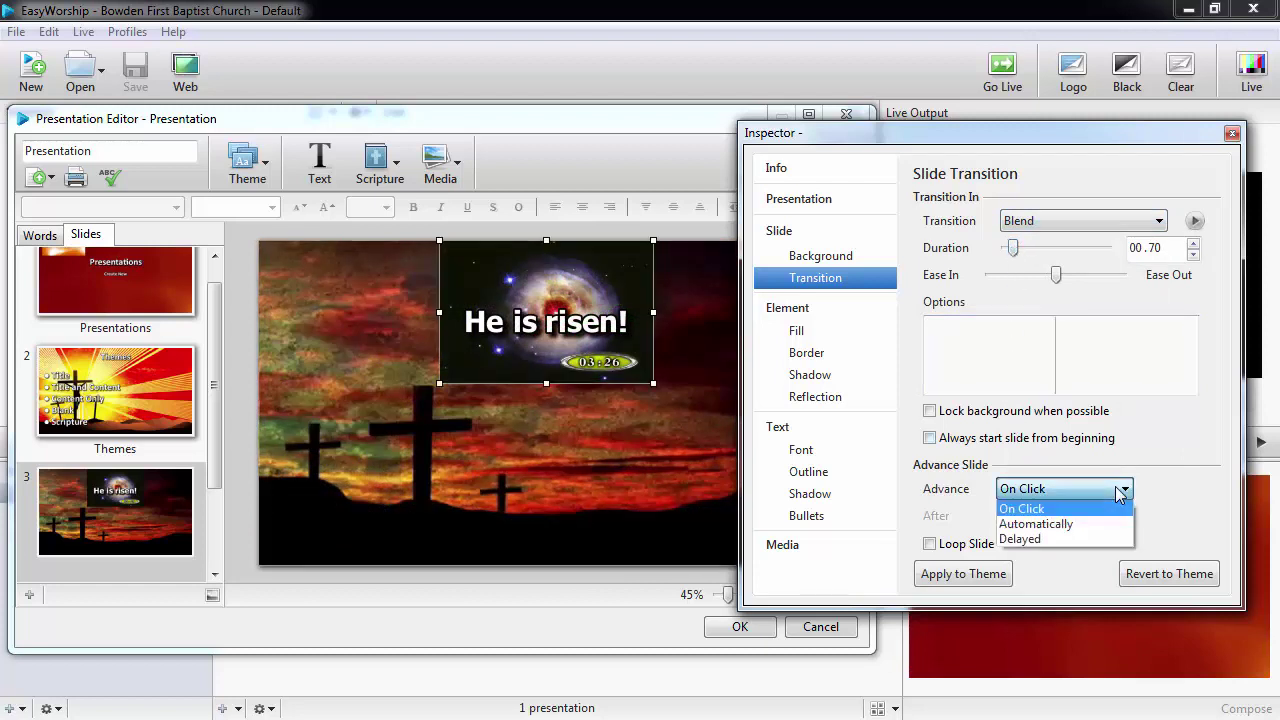
{"action": "left_click", "coordinate": [1120, 490]}
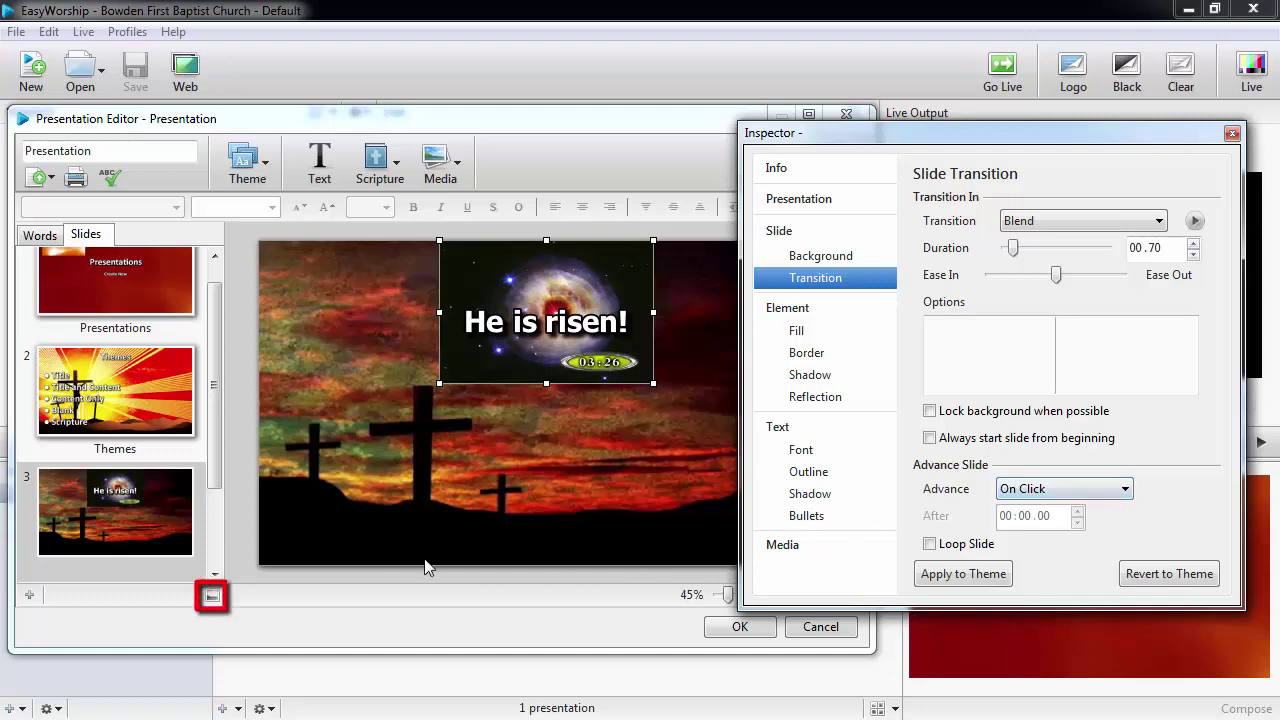
- On the theme's Master layout, set slides to advance Automatically after 05 seconds
{"action": "left_click", "coordinate": [213, 598]}
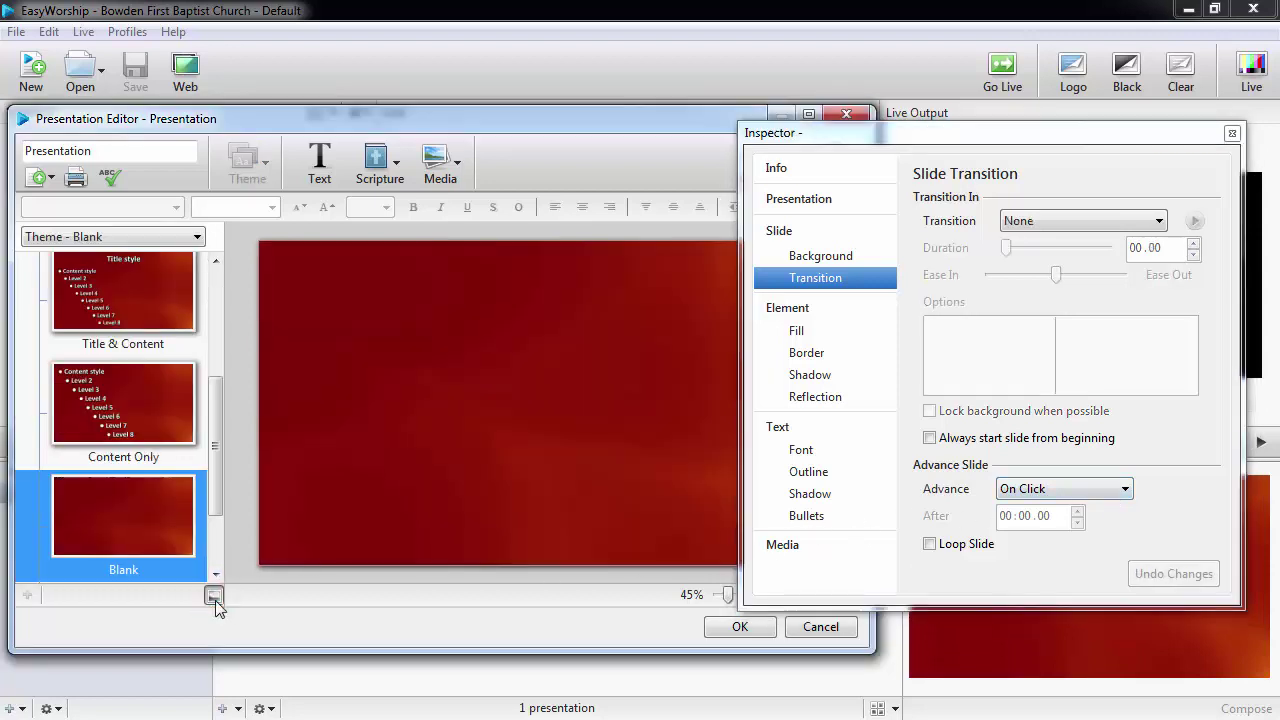
{"action": "left_click_drag", "start_coordinate": [217, 498], "coordinate": [213, 388]}
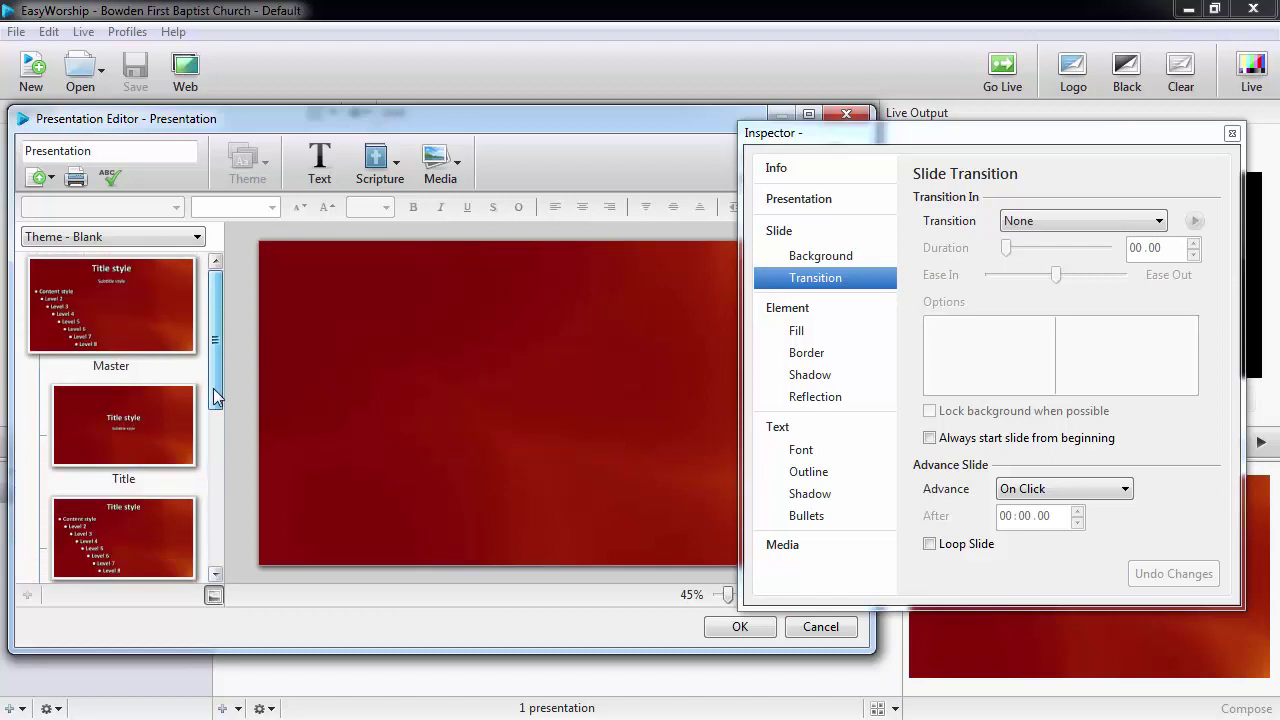
{"action": "left_click", "coordinate": [177, 343]}
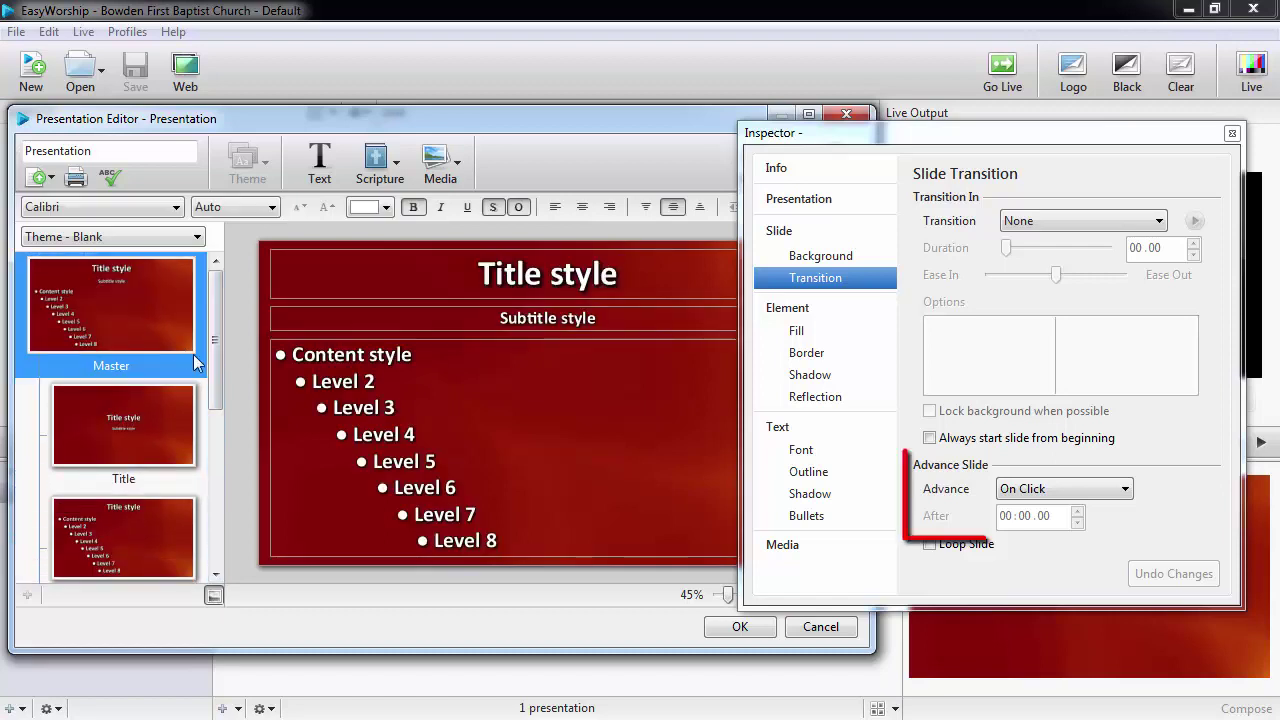
{"action": "left_click", "coordinate": [1126, 490]}
{"action": "left_click", "coordinate": [1126, 490]}
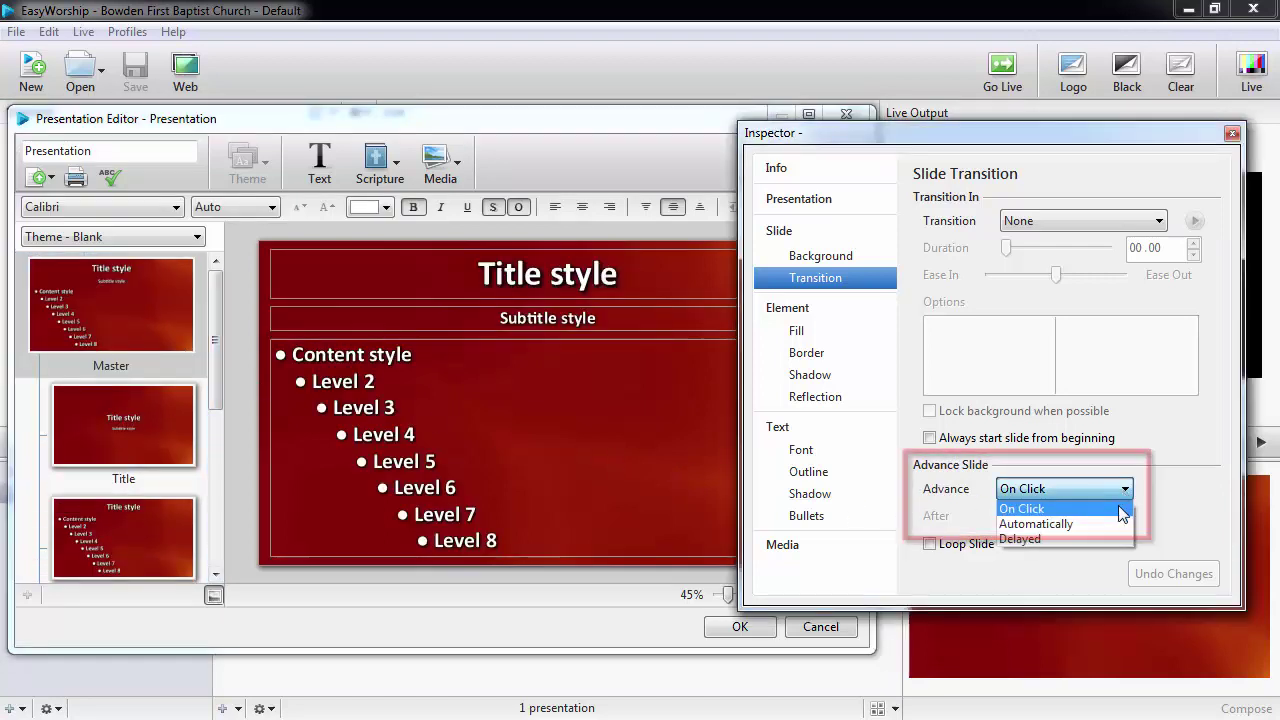
{"action": "left_click", "coordinate": [1060, 520]}
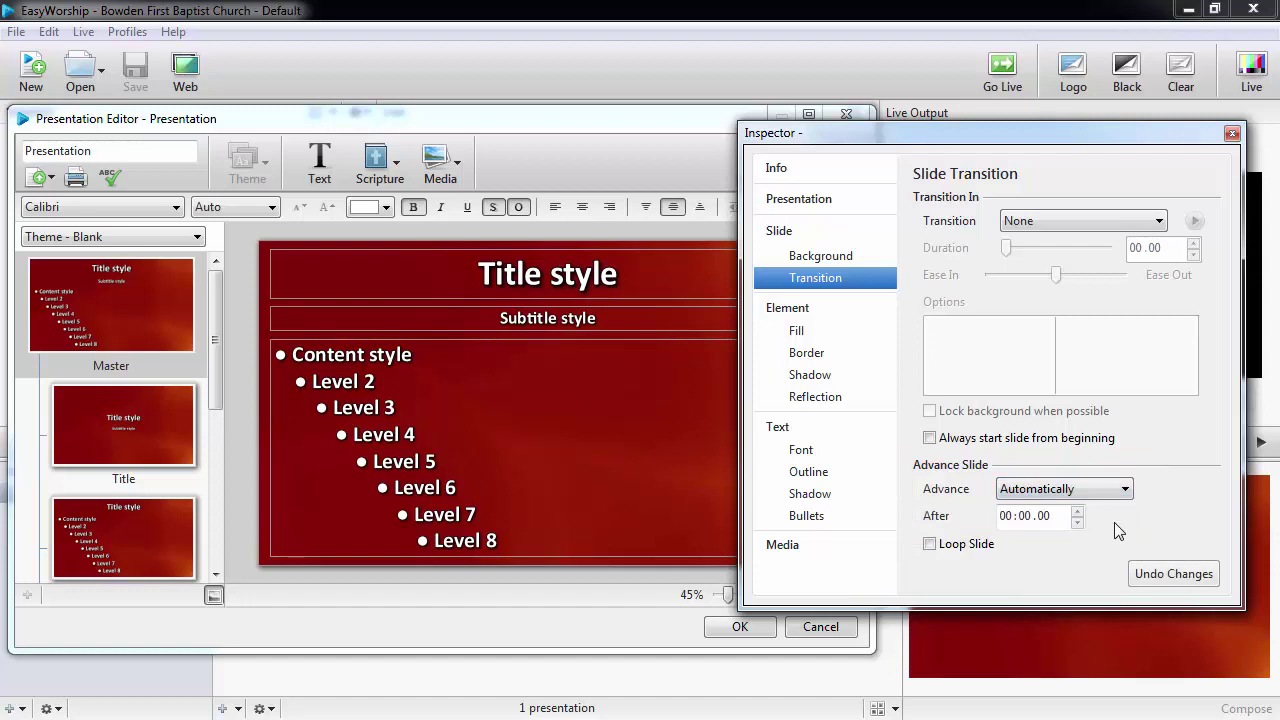
{"action": "left_click", "coordinate": [1022, 515]}
{"action": "type", "text": "05"}
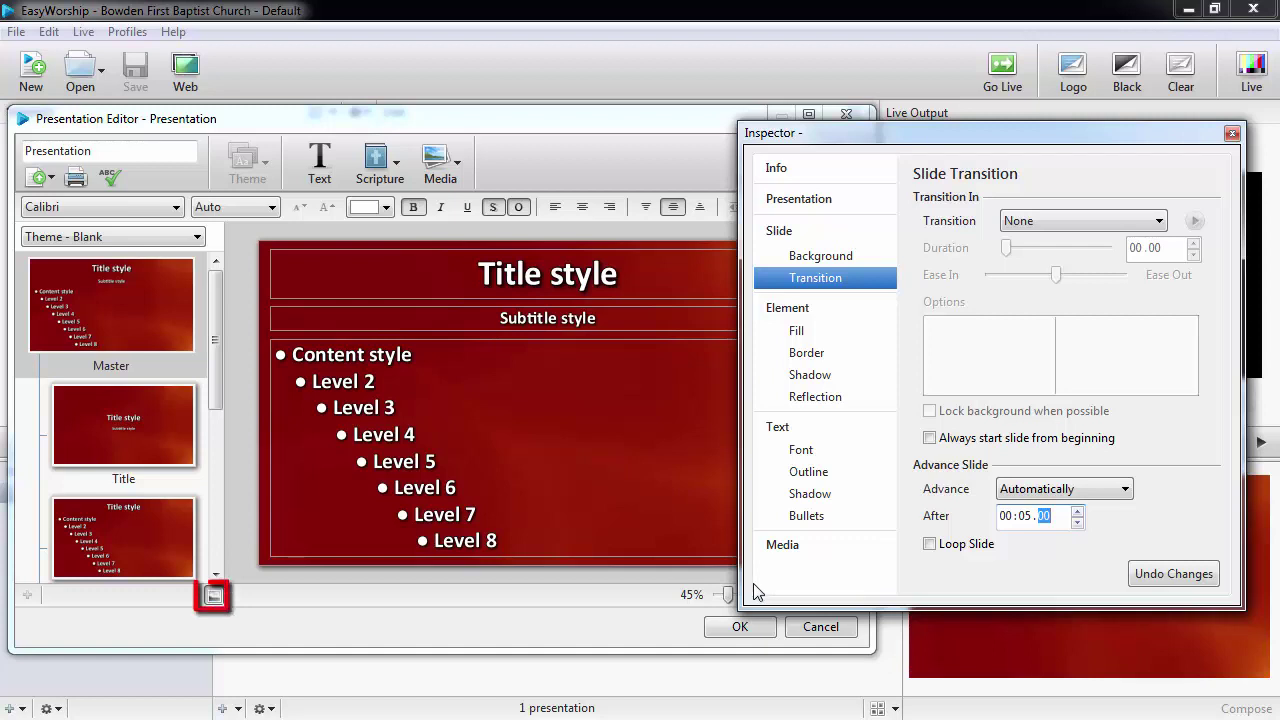
- Go back to the presentation's slides and toggle Loop Slide on, then off again
{"action": "left_click", "coordinate": [213, 597]}
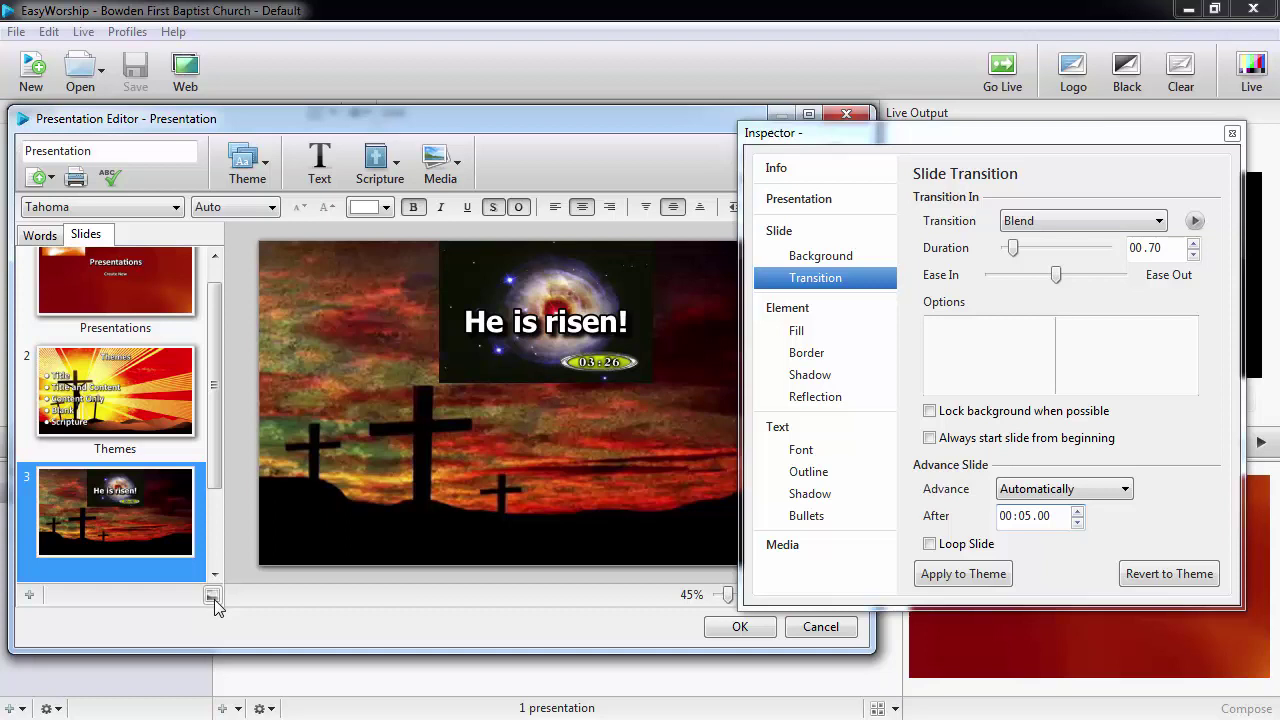
{"action": "left_click", "coordinate": [930, 548]}
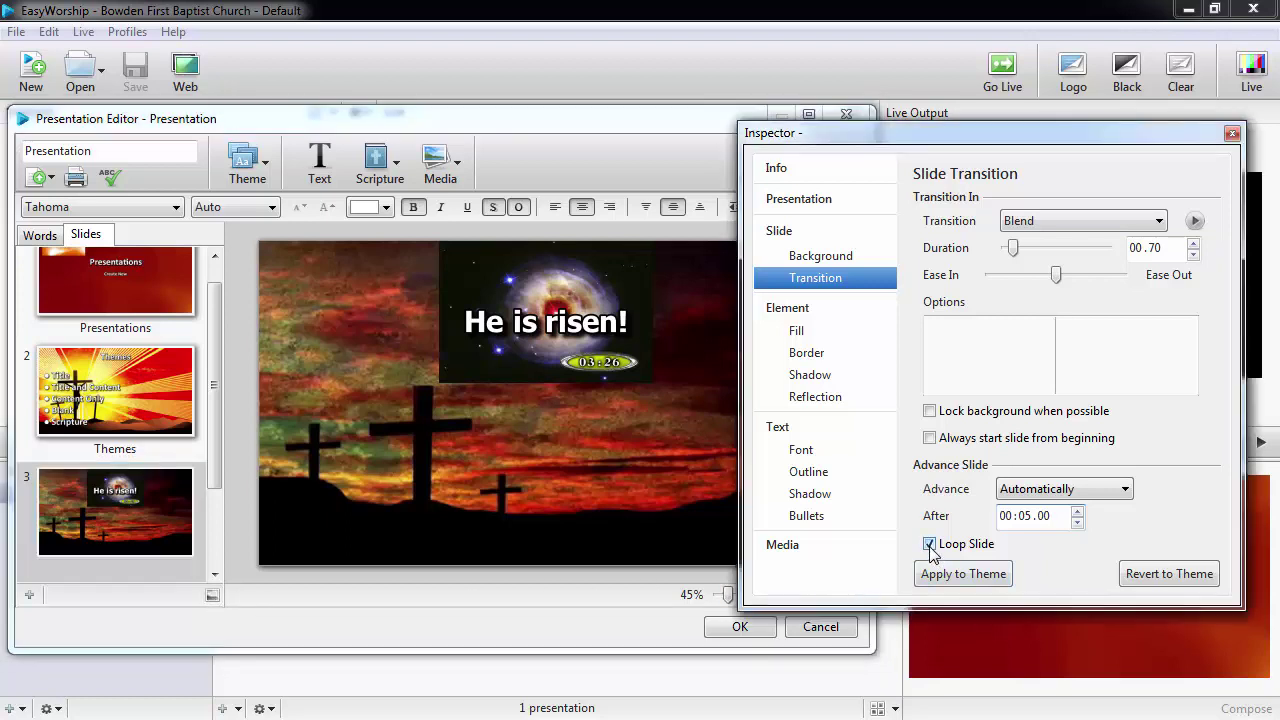
{"action": "left_click", "coordinate": [930, 546]}
- Select the countdown video element and review its Element opacity, Fill, Border and Shadow settings
{"action": "left_click", "coordinate": [561, 370]}
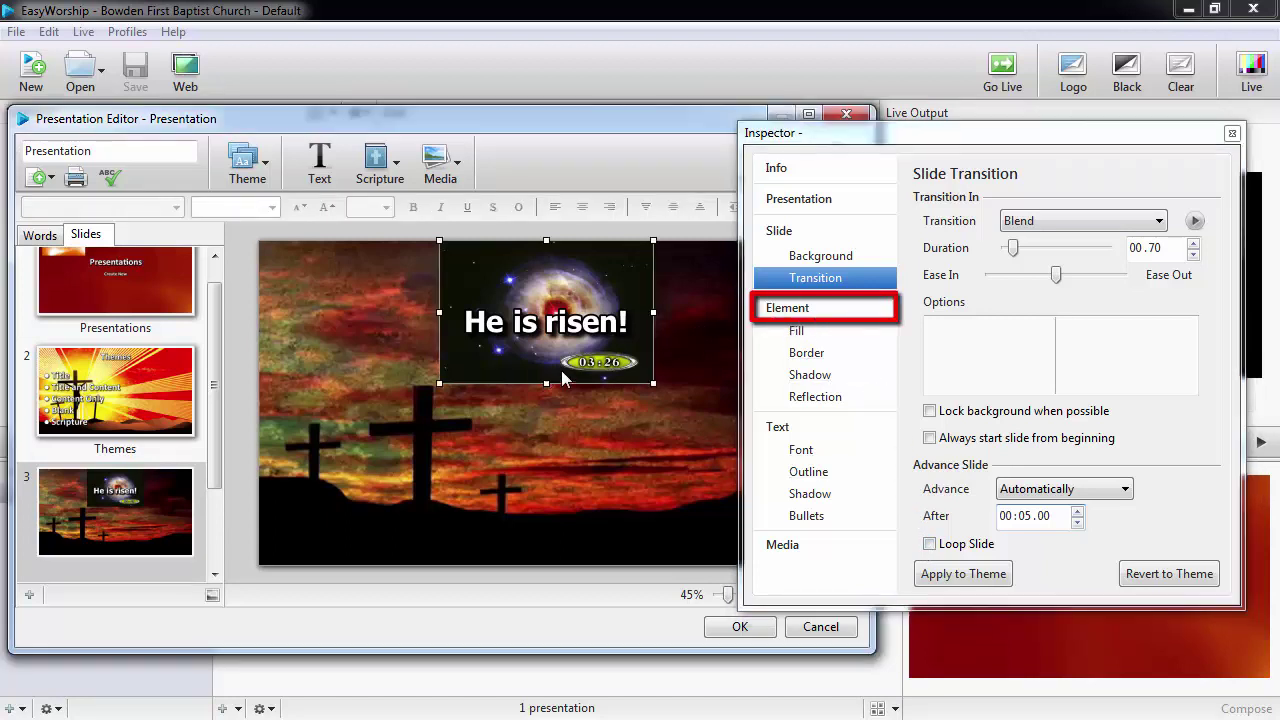
{"action": "left_click", "coordinate": [833, 316]}
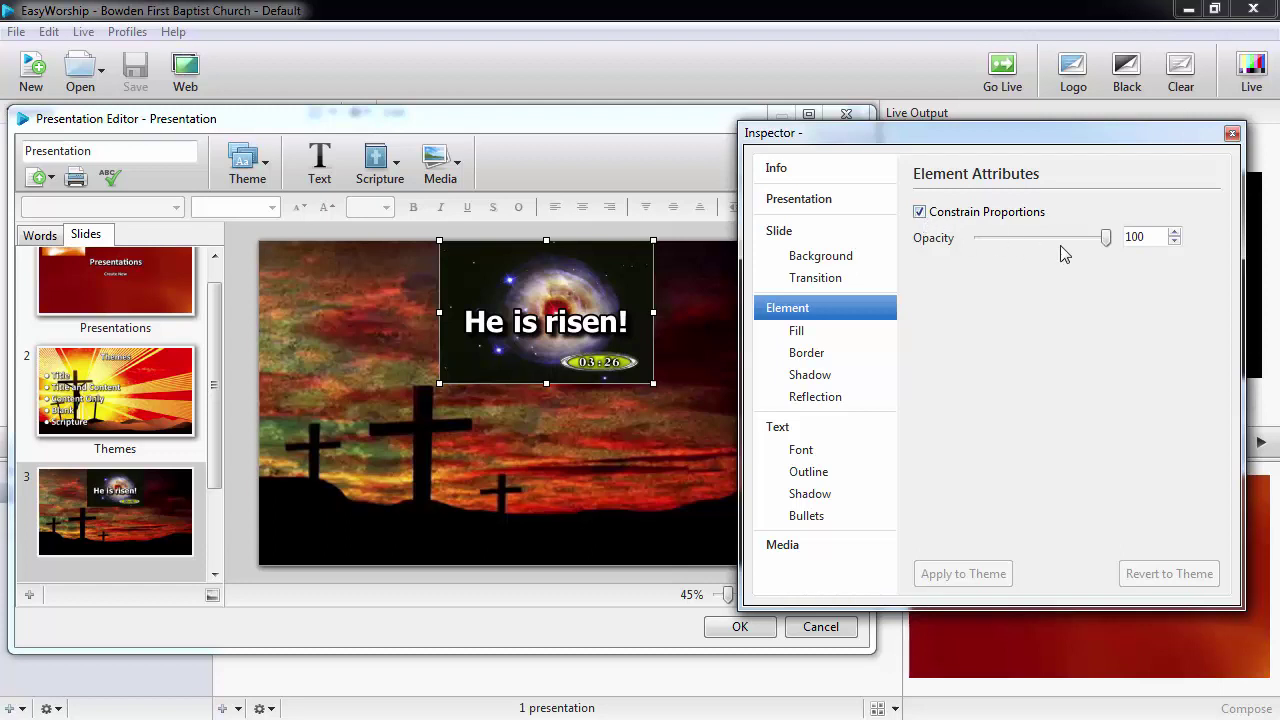
{"action": "mouse_move", "coordinate": [1105, 238]}
{"action": "left_mouse_down"}
{"action": "mouse_move", "coordinate": [1004, 238]}
{"action": "mouse_move", "coordinate": [1113, 248]}
{"action": "left_mouse_up"}
{"action": "left_click", "coordinate": [884, 334]}
{"action": "left_click", "coordinate": [881, 358]}
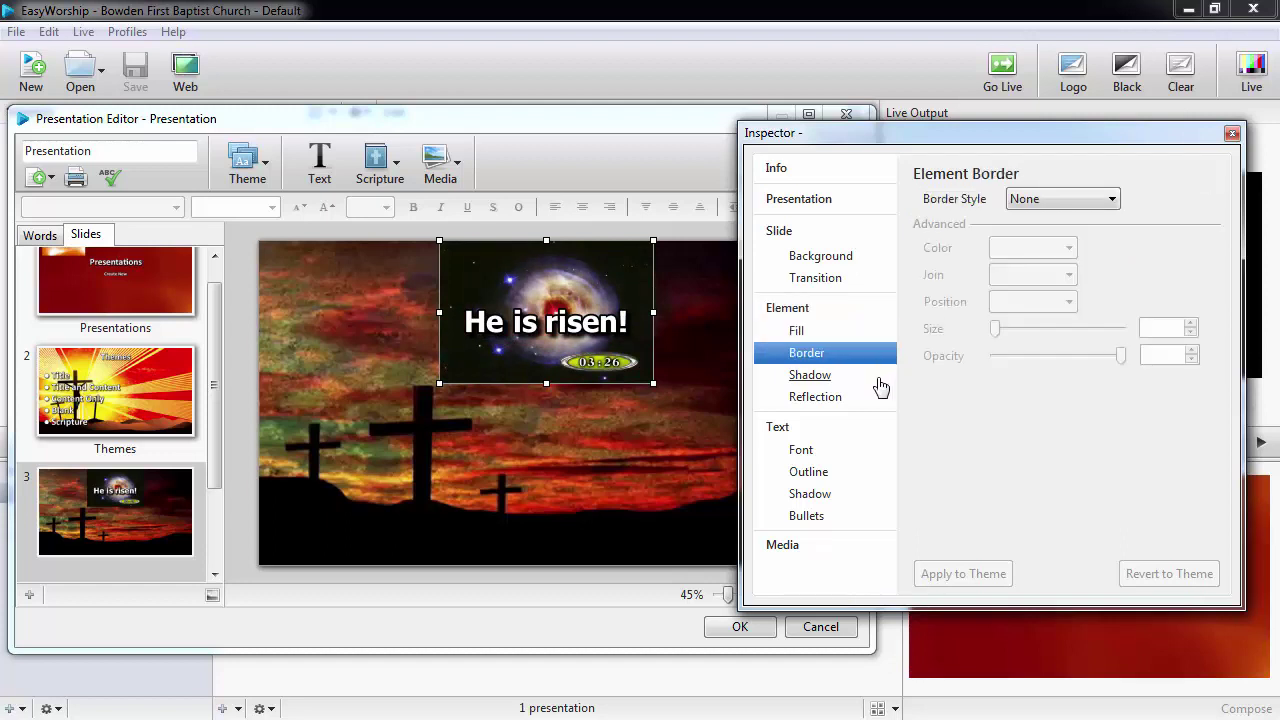
{"action": "left_click", "coordinate": [881, 385]}
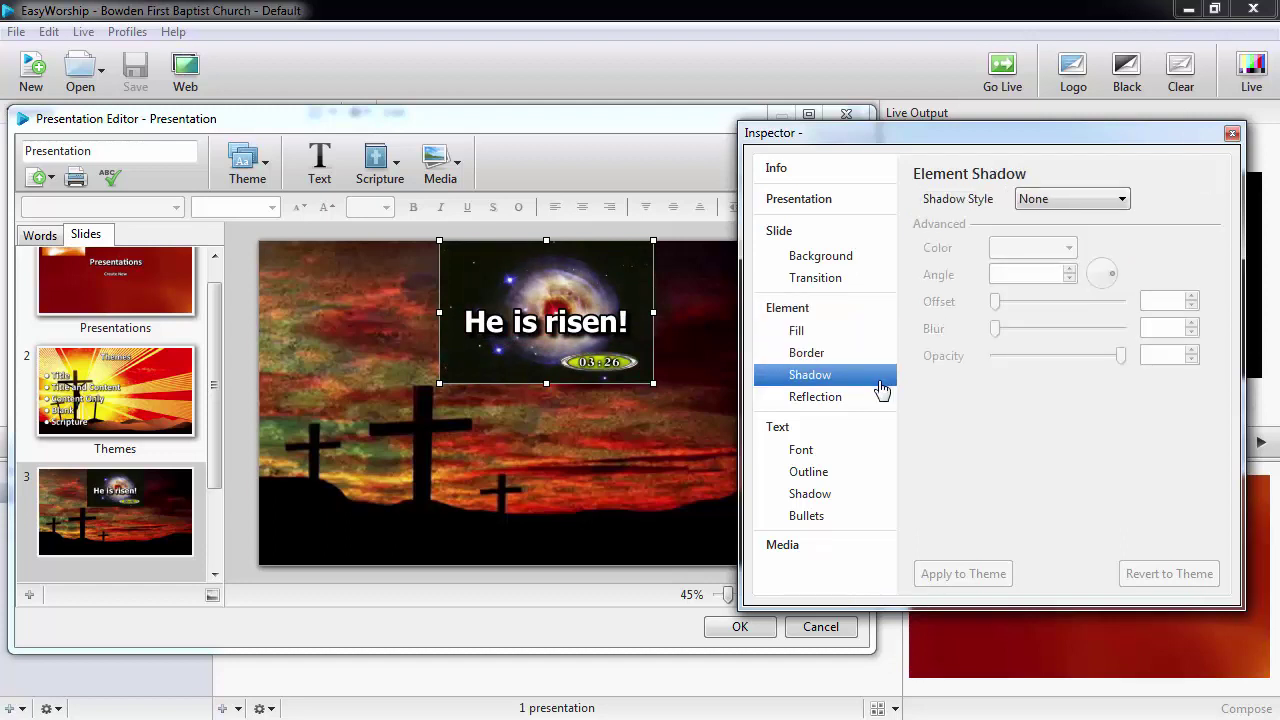
- Enable Reflection on the countdown video element with Size 86, Distance 2 and Opacity 93
{"action": "left_click", "coordinate": [879, 399]}
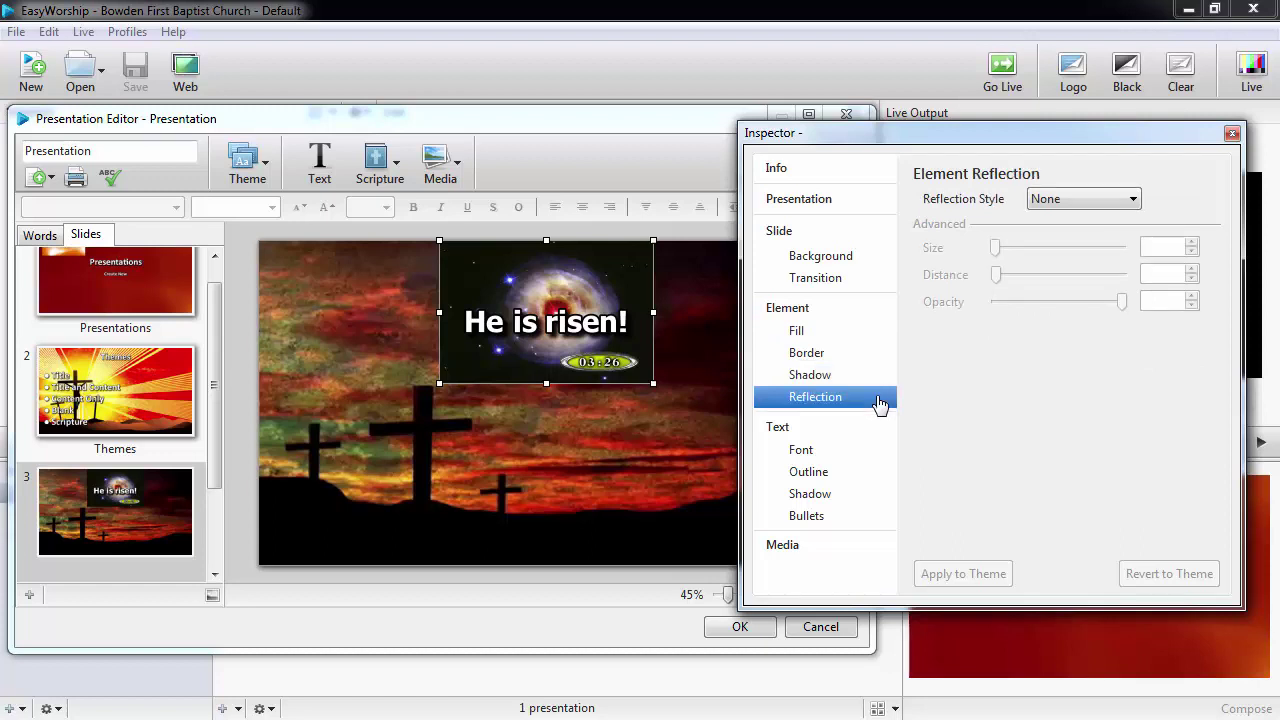
{"action": "left_click", "coordinate": [1123, 203]}
{"action": "left_click", "coordinate": [1108, 309]}
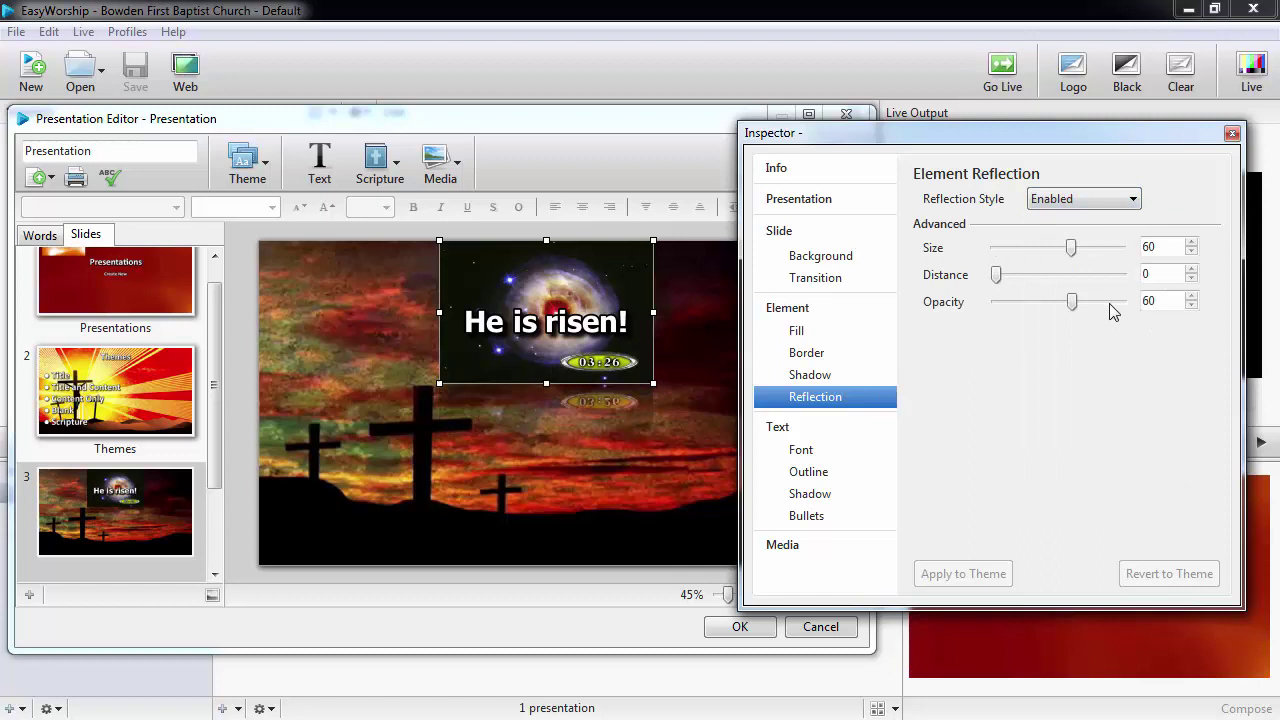
{"action": "mouse_move", "coordinate": [997, 276]}
{"action": "left_mouse_down"}
{"action": "mouse_move", "coordinate": [1015, 279]}
{"action": "mouse_move", "coordinate": [999, 277]}
{"action": "left_mouse_up"}
{"action": "left_click_drag", "start_coordinate": [1071, 302], "coordinate": [1114, 312]}
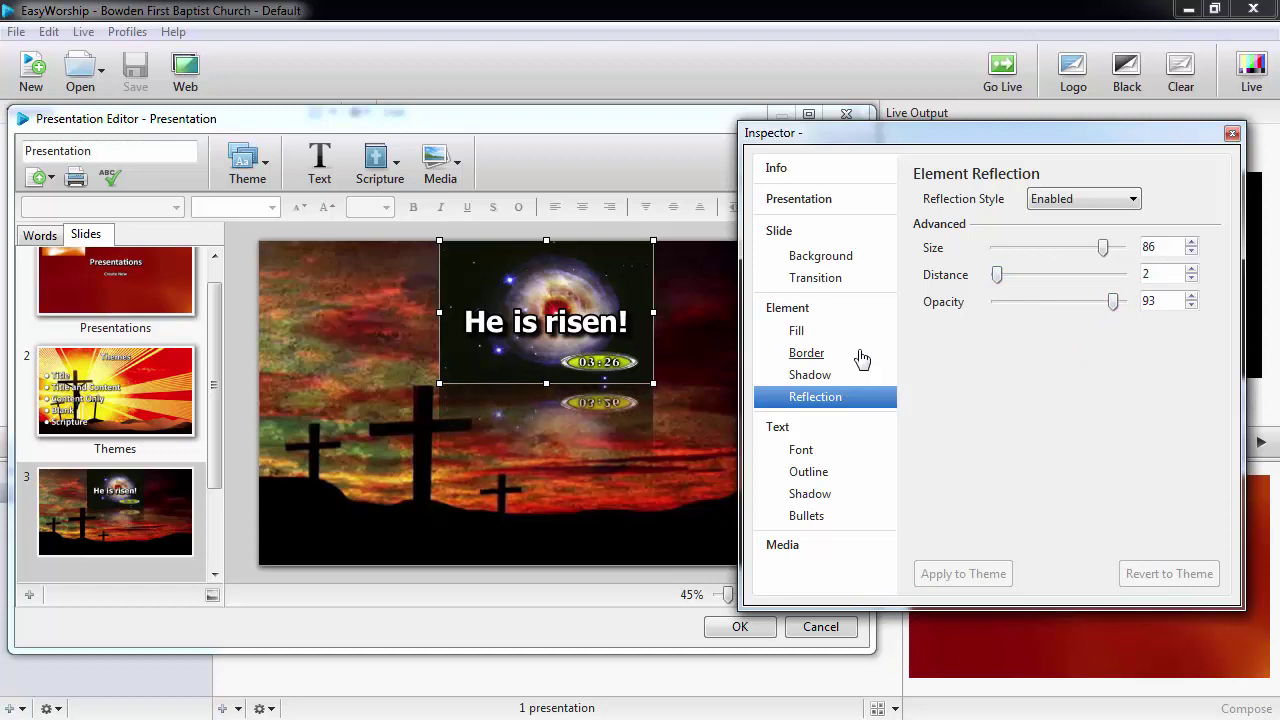
- Change the He is risen! text's Font size from Auto to a fixed 49 (Do not auto size text)
{"action": "left_click", "coordinate": [597, 327]}
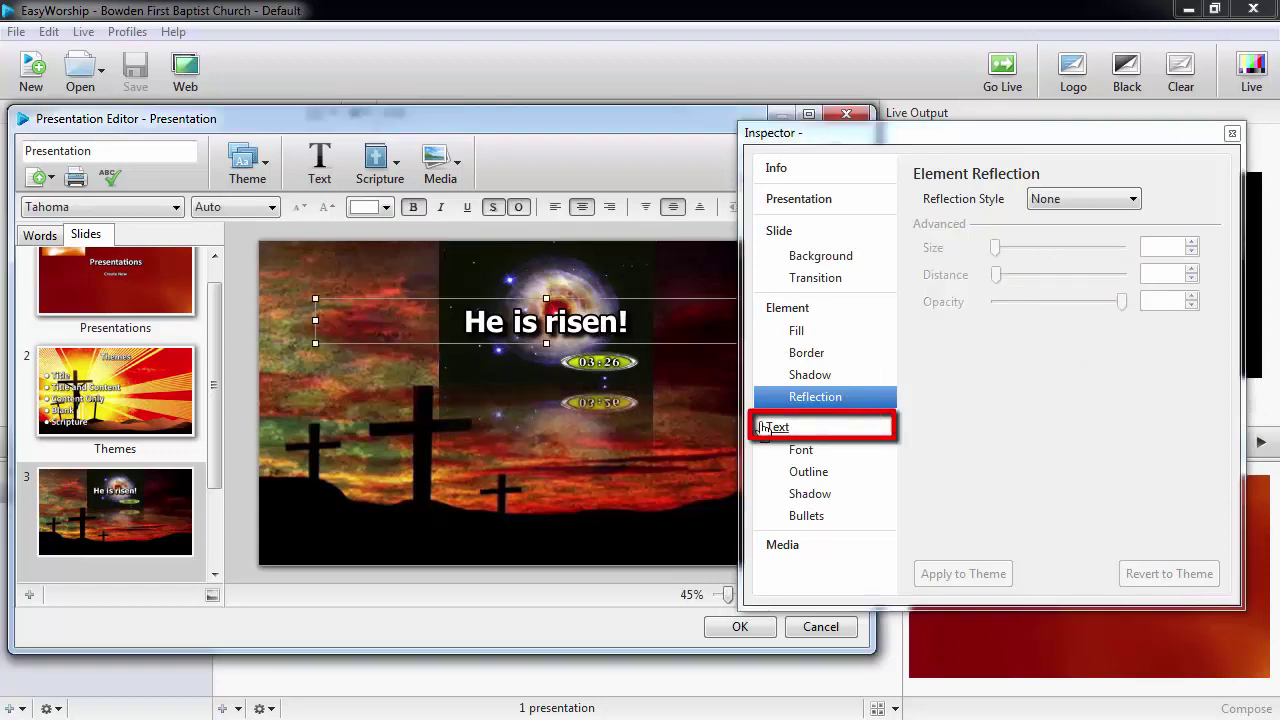
{"action": "left_click", "coordinate": [811, 430]}
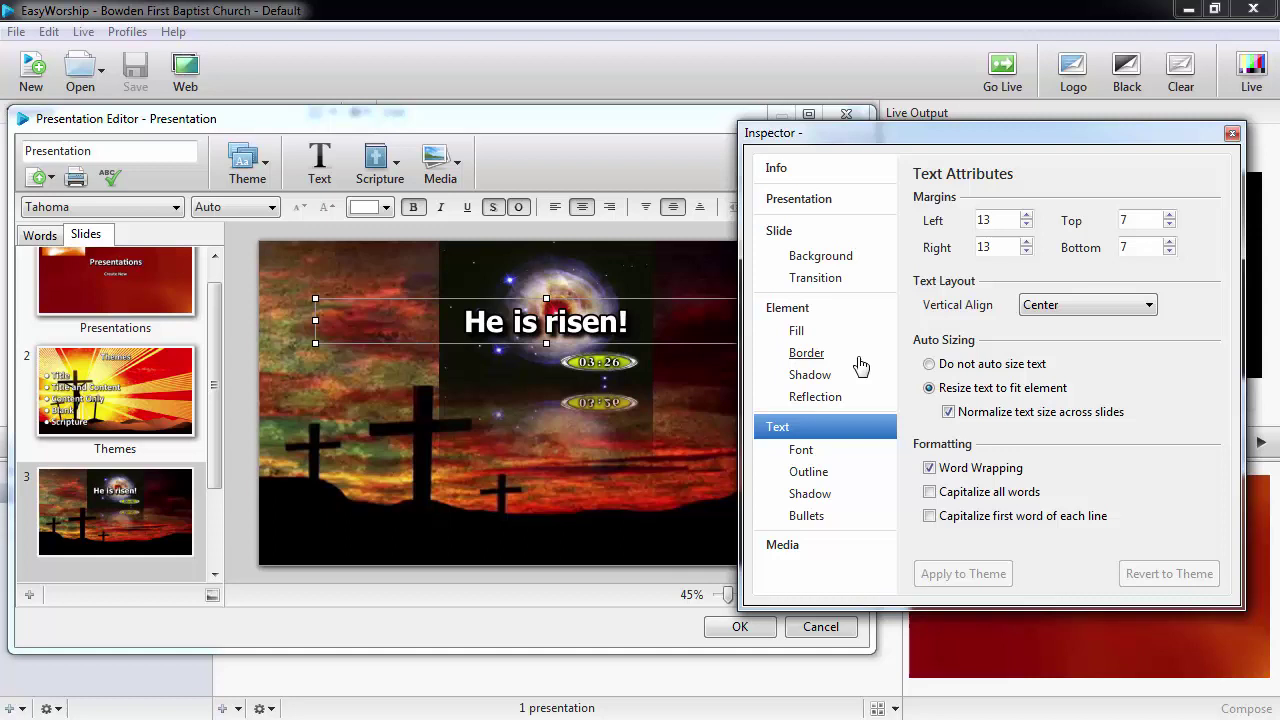
{"action": "left_click", "coordinate": [861, 459]}
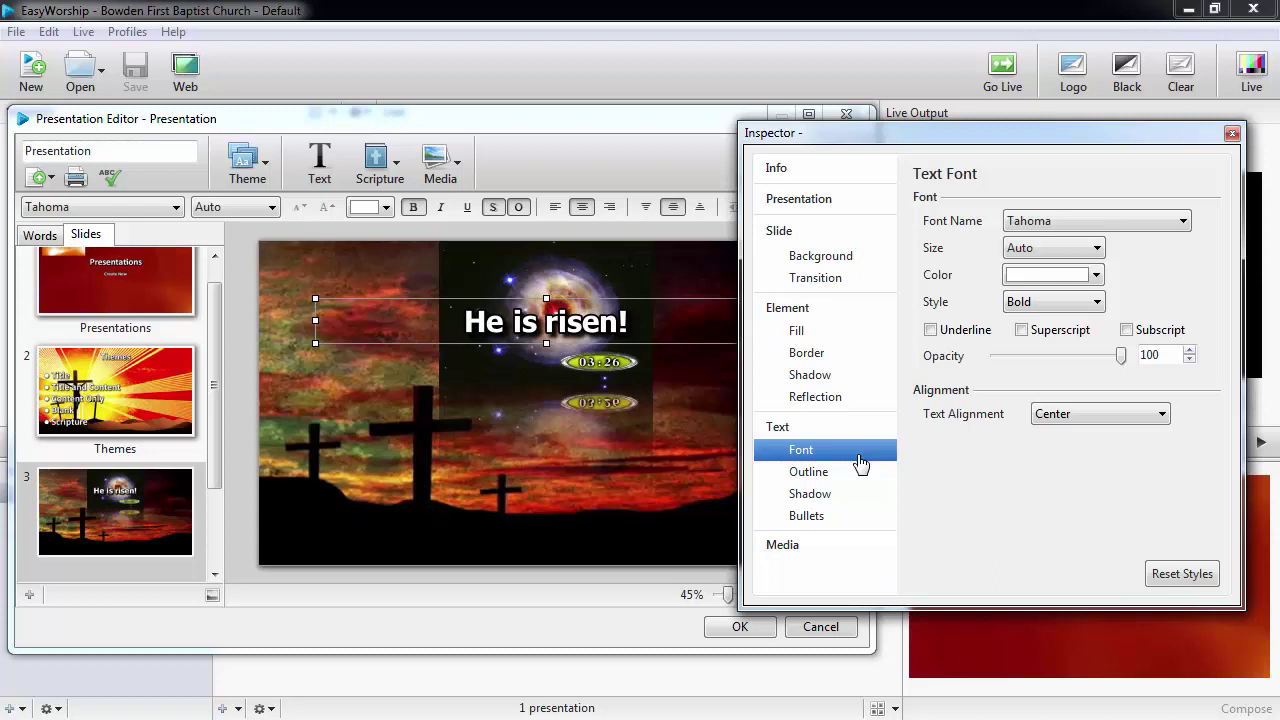
{"action": "left_click", "coordinate": [1097, 250]}
{"action": "left_click", "coordinate": [1080, 322]}
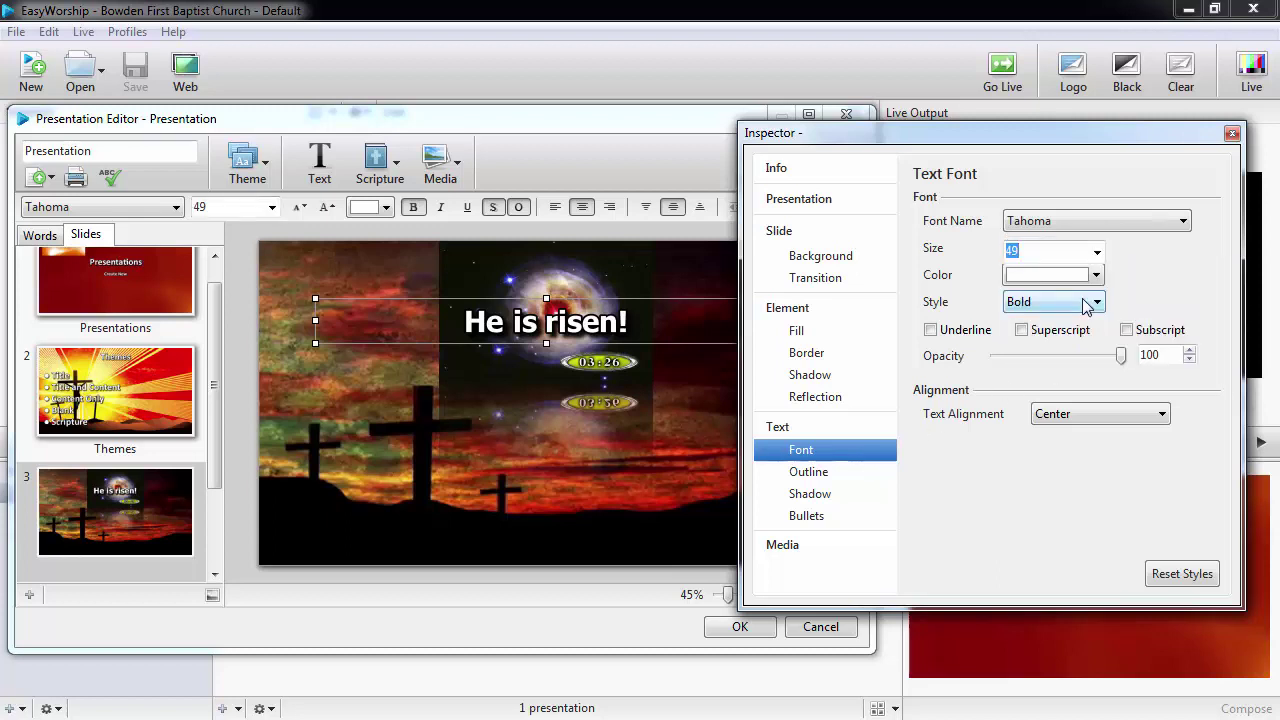
- Review the text's Outline, Shadow and Bullets settings
{"action": "left_click", "coordinate": [876, 474]}
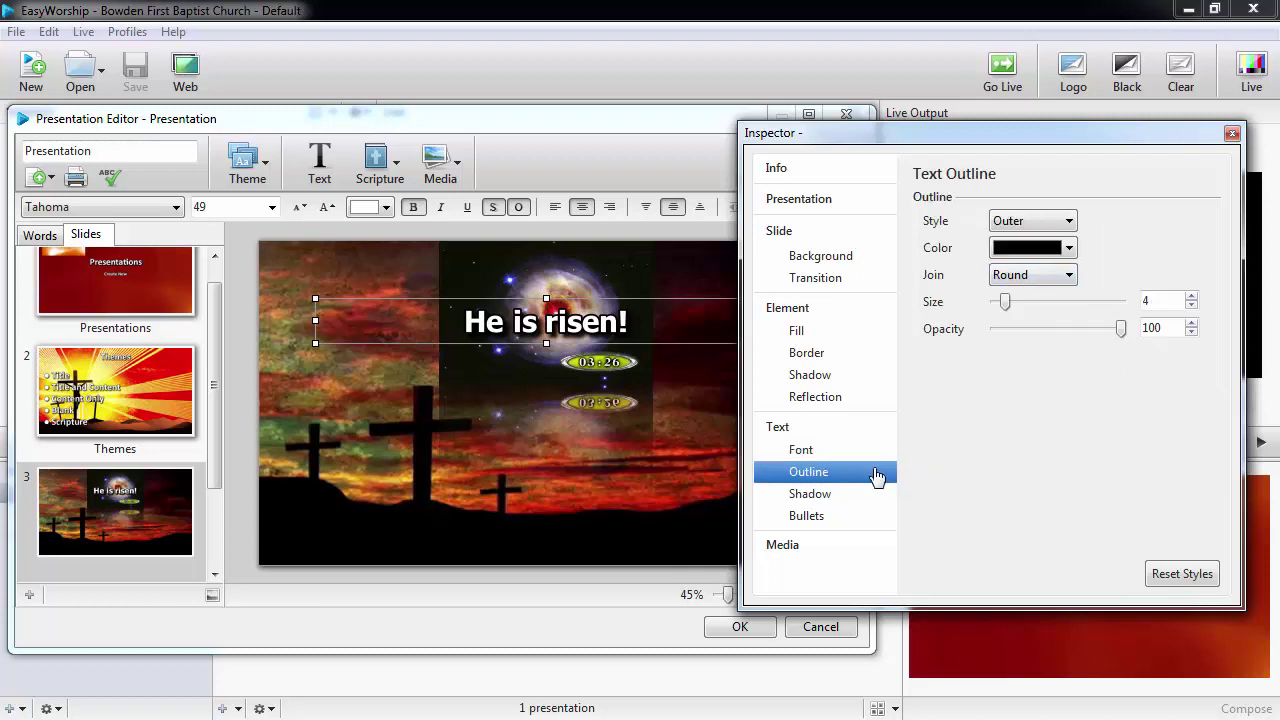
{"action": "left_click", "coordinate": [875, 494]}
{"action": "left_click", "coordinate": [866, 518]}
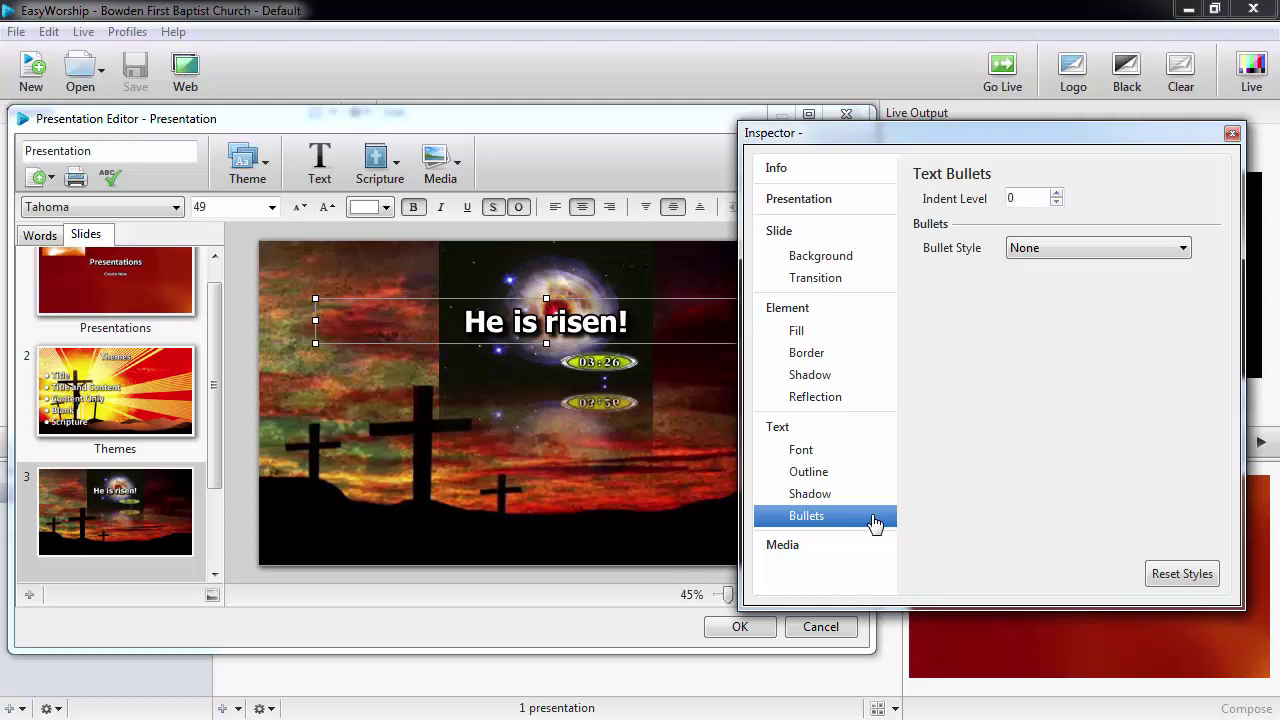
- Keep the countdown video as Interactive Media, lower its opacity to 40, and confirm with OK
{"action": "left_click", "coordinate": [641, 363]}
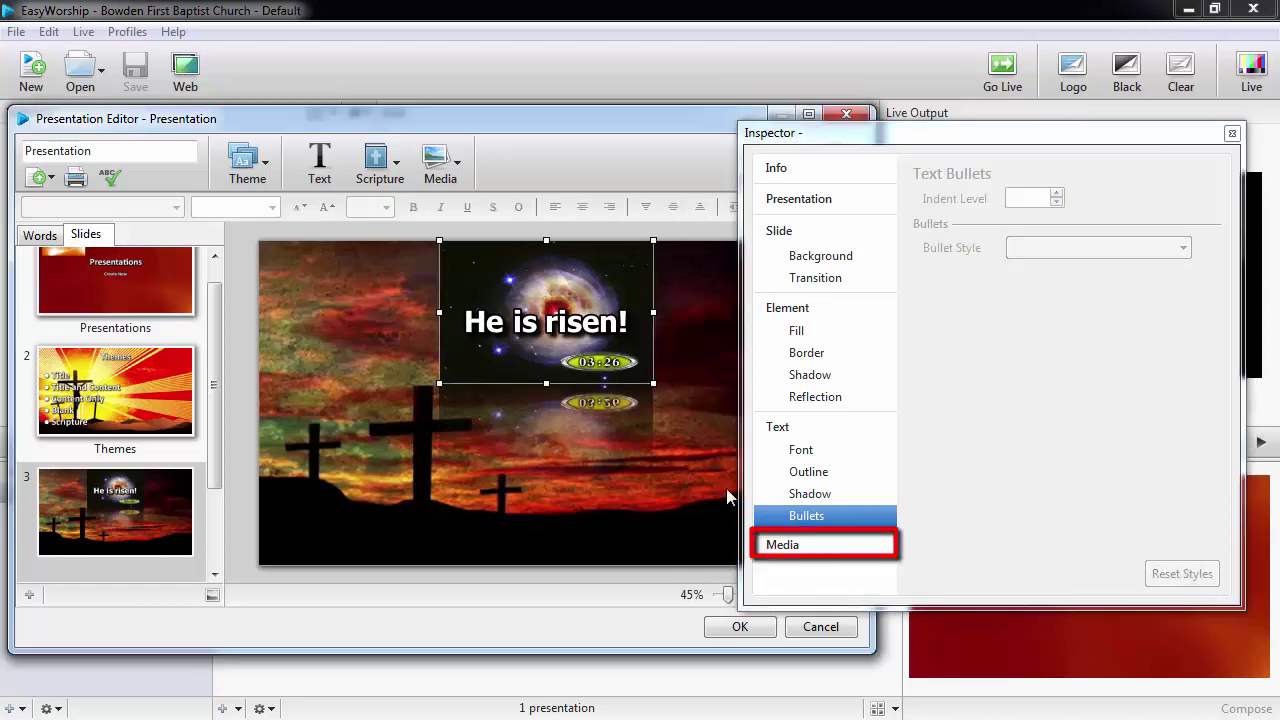
{"action": "left_click", "coordinate": [824, 550]}
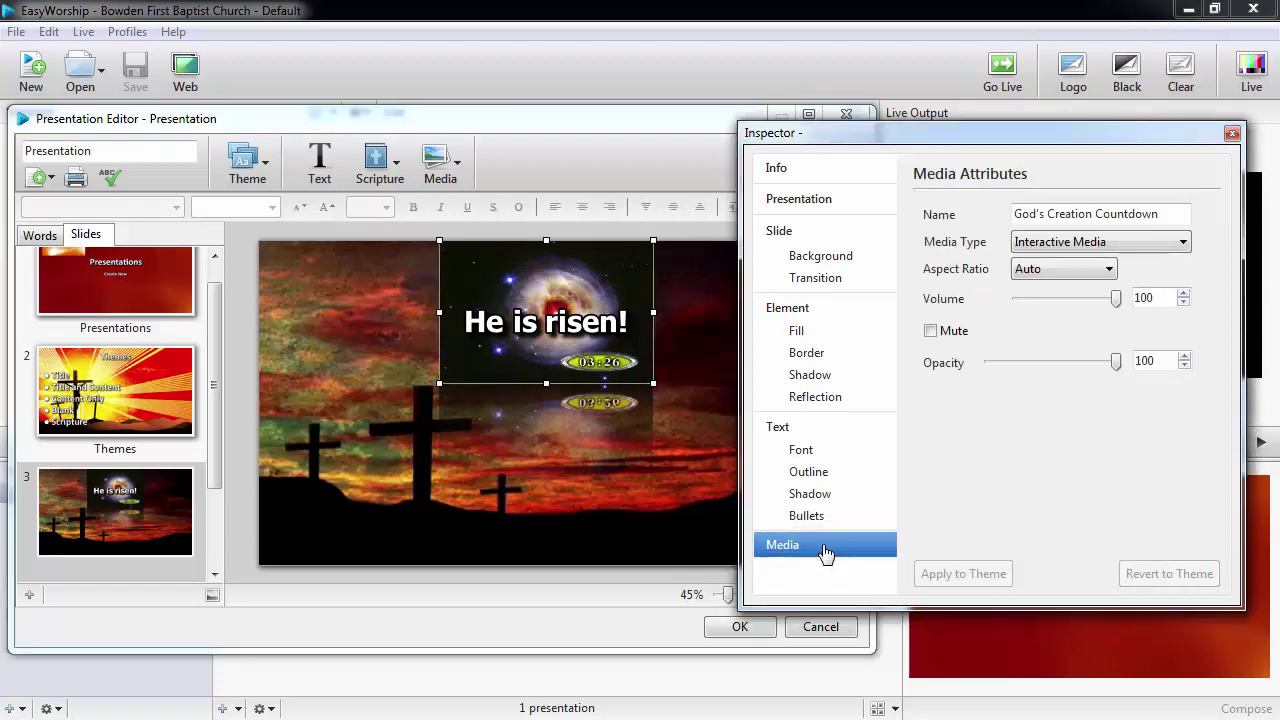
{"action": "left_click", "coordinate": [1170, 246]}
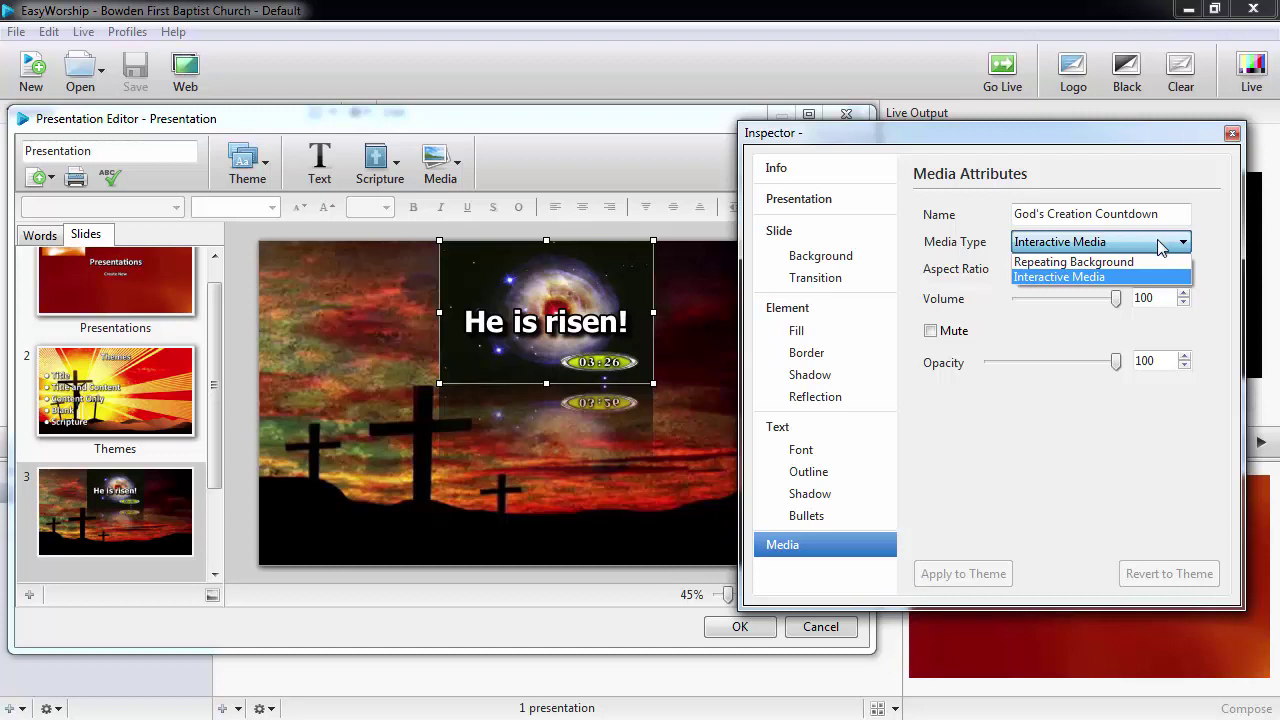
{"action": "left_click", "coordinate": [1180, 250]}
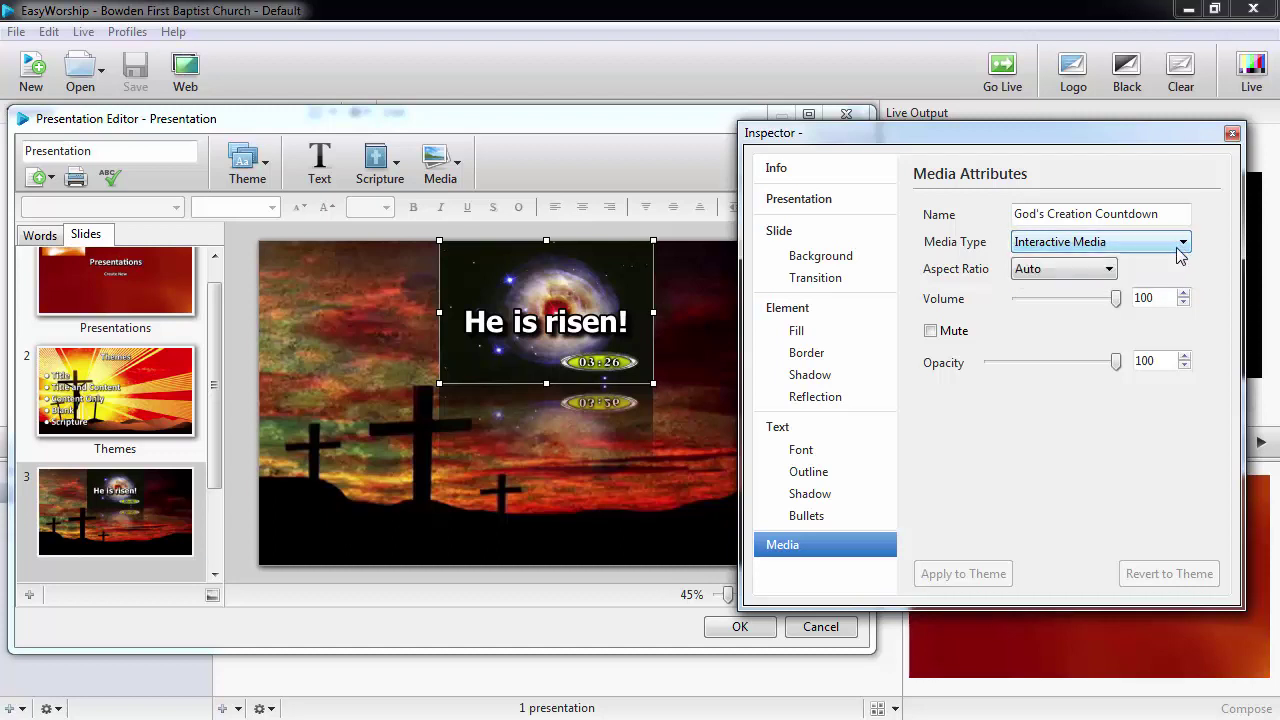
{"action": "mouse_move", "coordinate": [1116, 361]}
{"action": "left_mouse_down"}
{"action": "mouse_move", "coordinate": [1002, 363]}
{"action": "mouse_move", "coordinate": [1125, 372]}
{"action": "left_mouse_up"}
{"action": "left_click", "coordinate": [738, 626]}
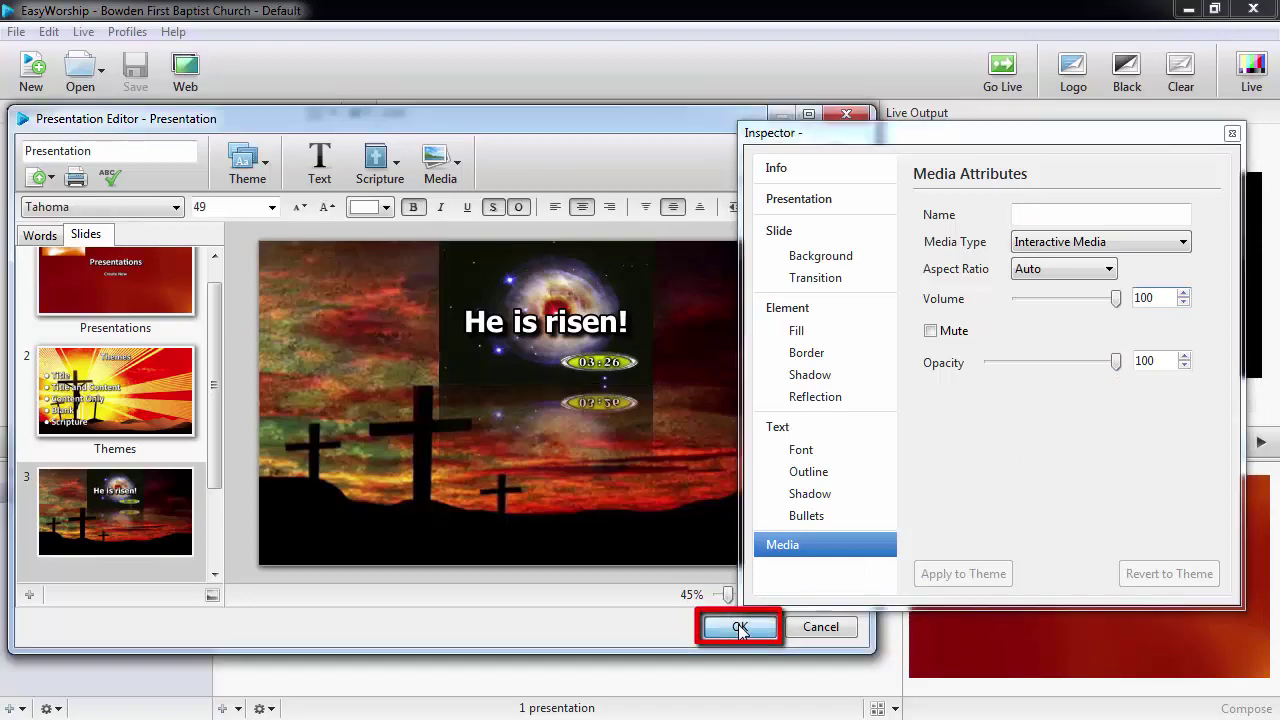